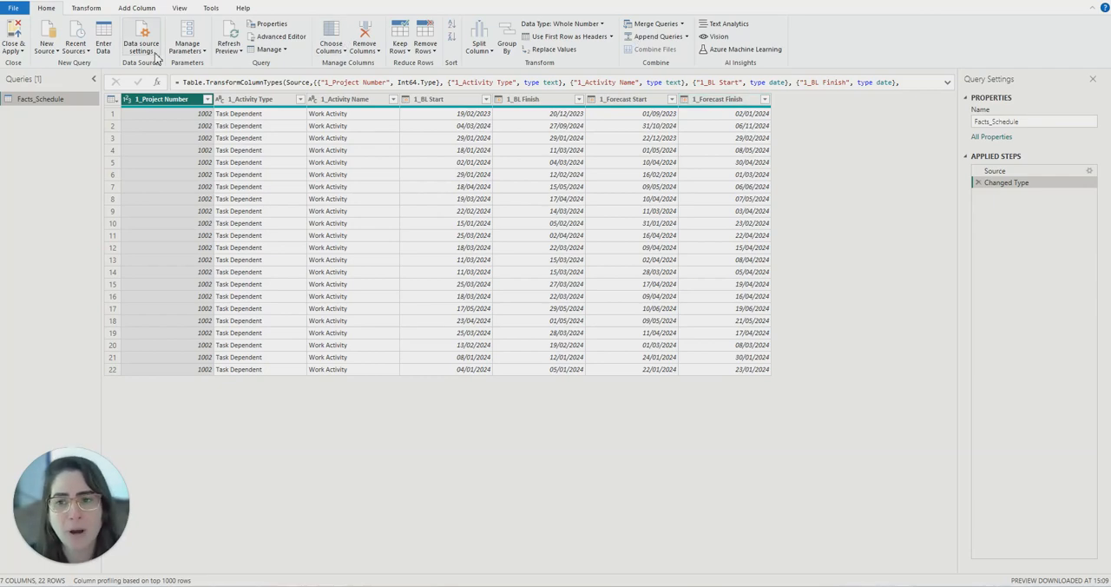
# - Duplicate the Facts_Schedule query and delete the Changed Type step from the copy
pyautogui.keyDown('ctrl'); pyautogui.click(228, 102); pyautogui.keyUp('ctrl')
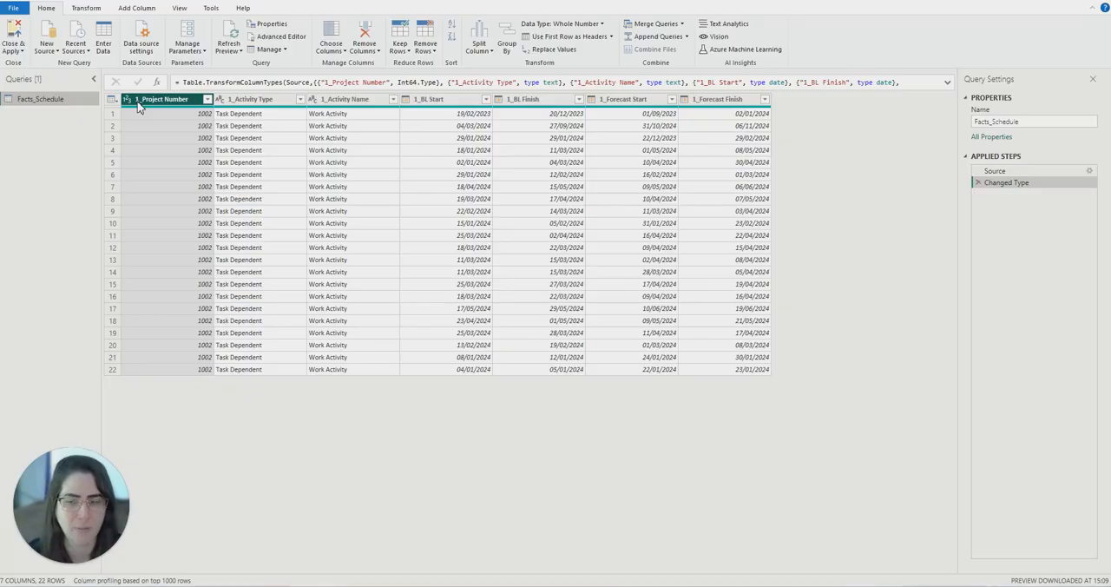
pyautogui.rightClick(75, 105)
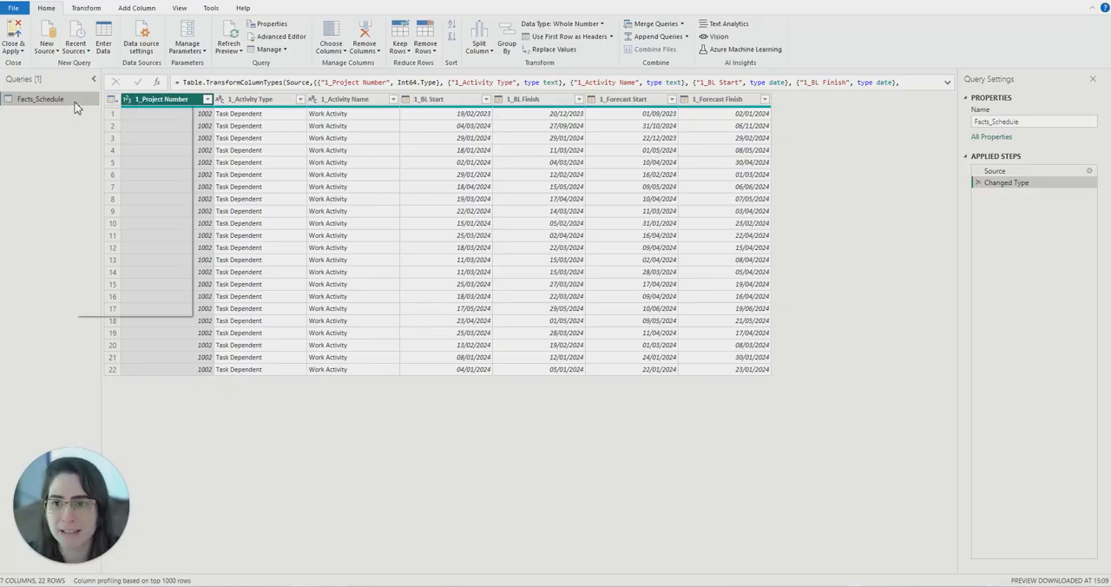
pyautogui.click(112, 195)
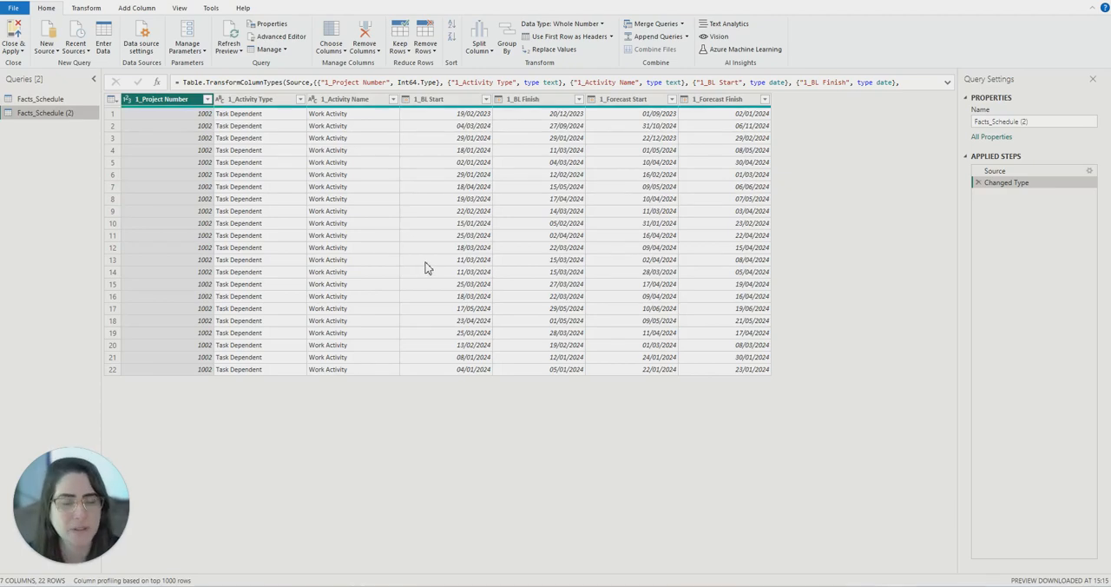
pyautogui.click(979, 182)
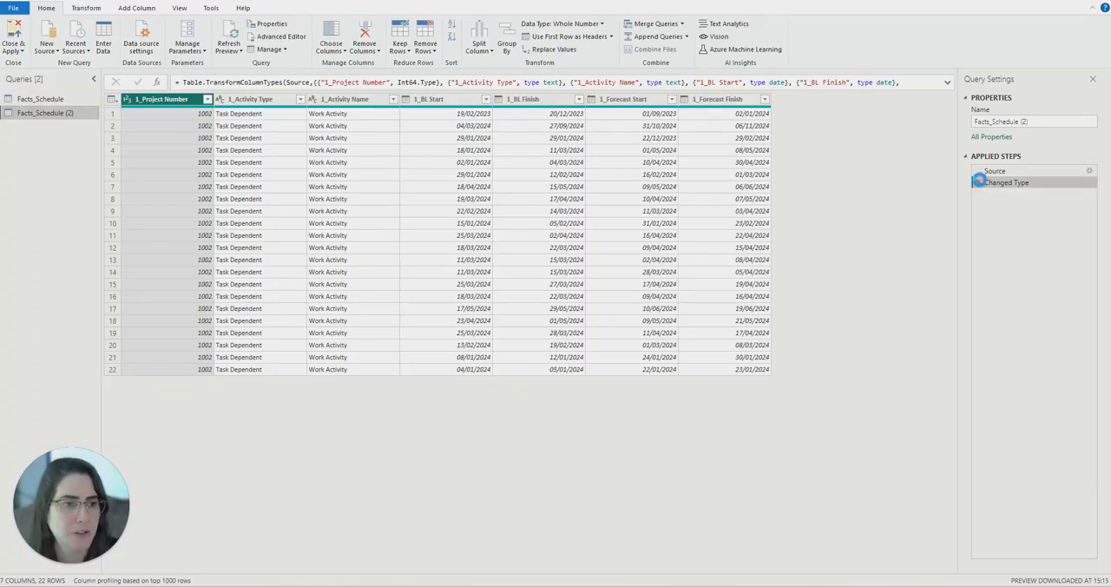
# - Insert a step after Source in the duplicated query with the formula = Table.ColumnNames(Source)
pyautogui.rightClick(992, 172)
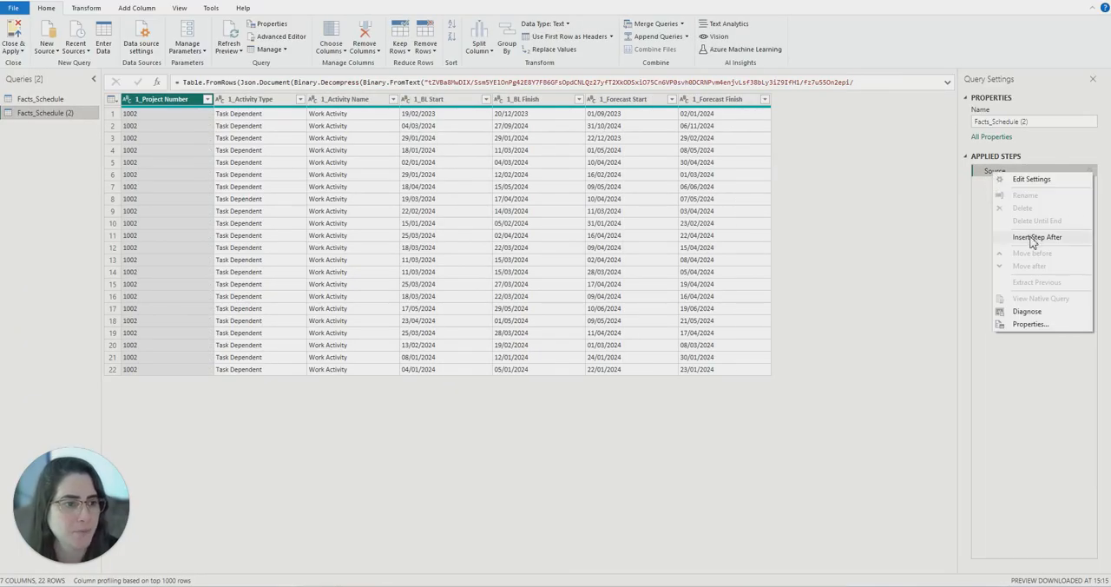
pyautogui.click(1034, 239)
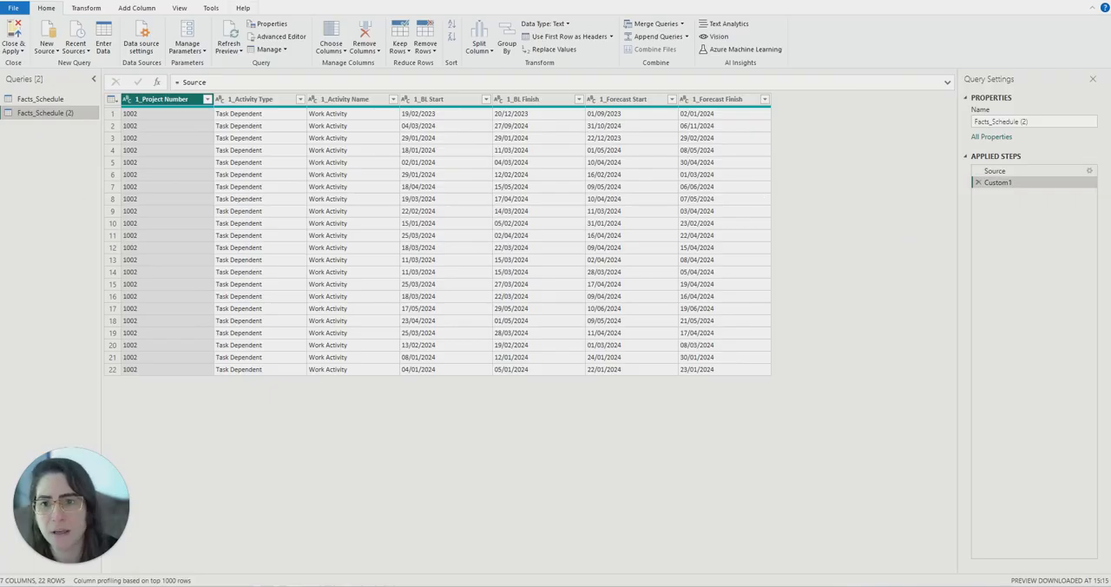
pyautogui.click(184, 82)
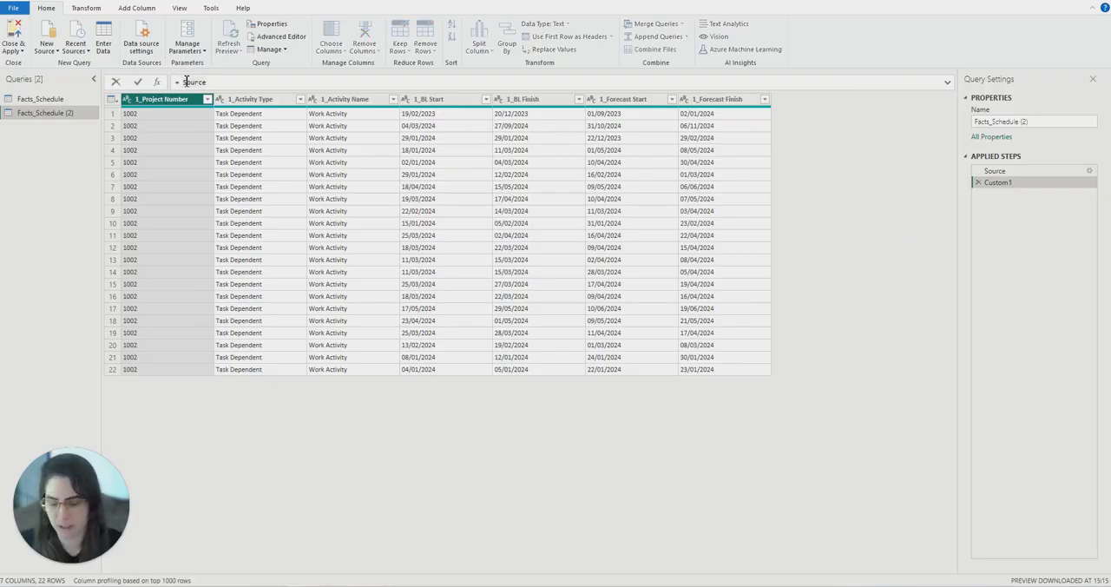
pyautogui.write('Table')
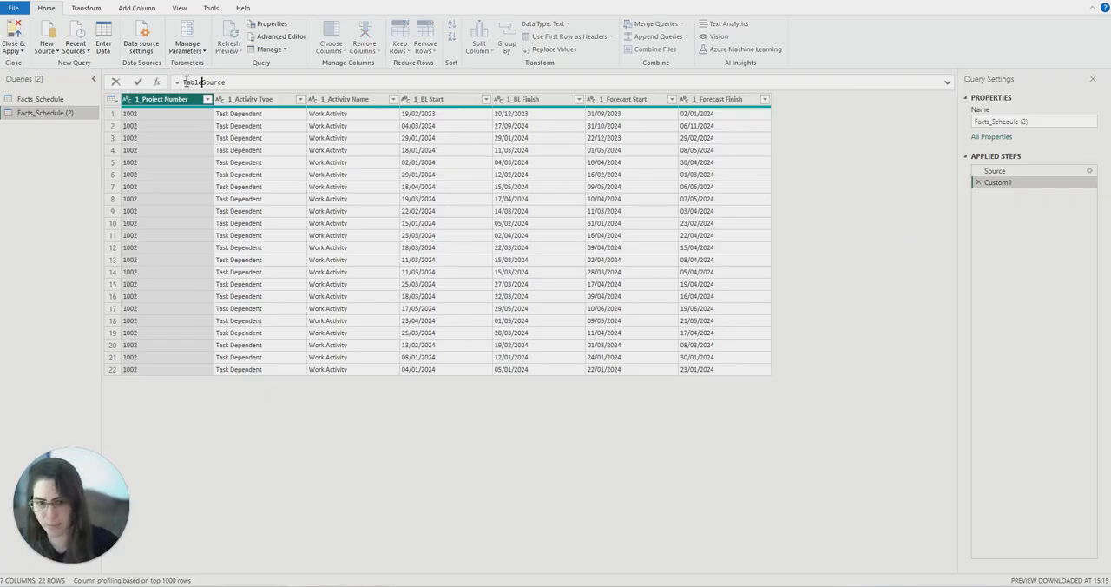
pyautogui.write('.Co')
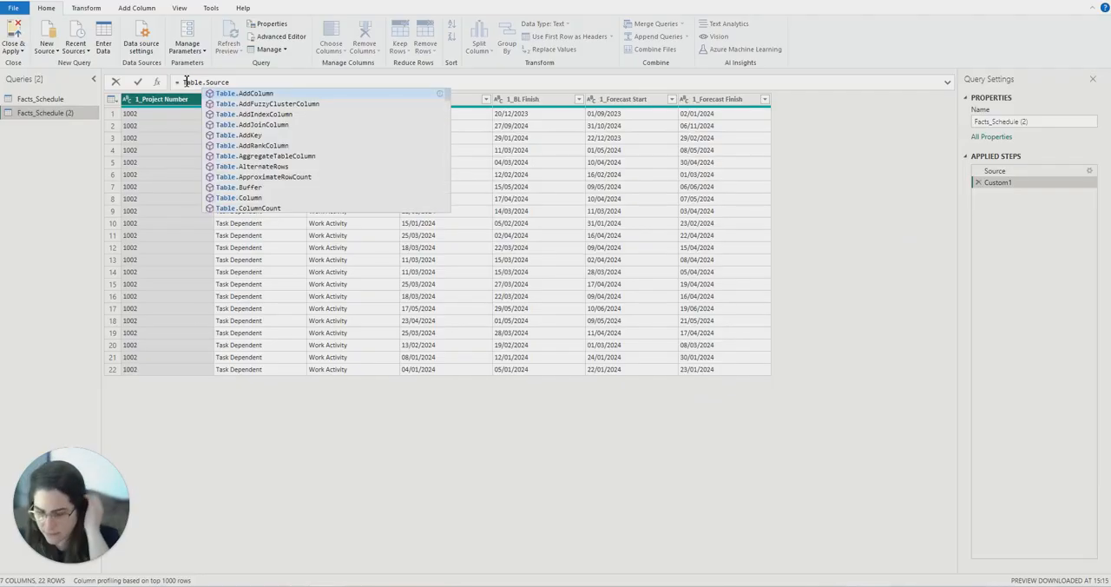
pyautogui.write('l')
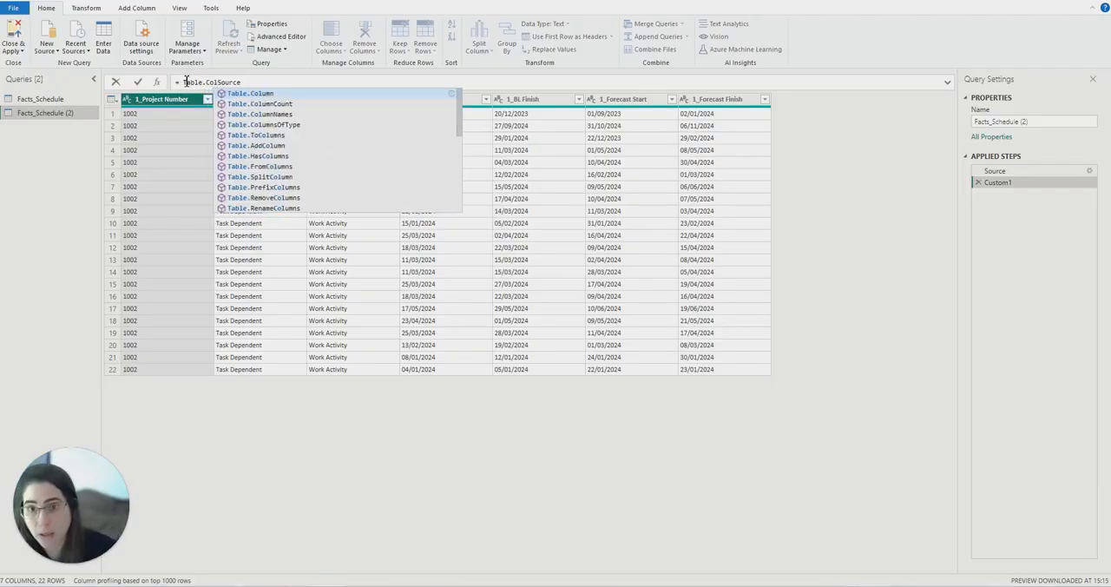
pyautogui.click(243, 114)
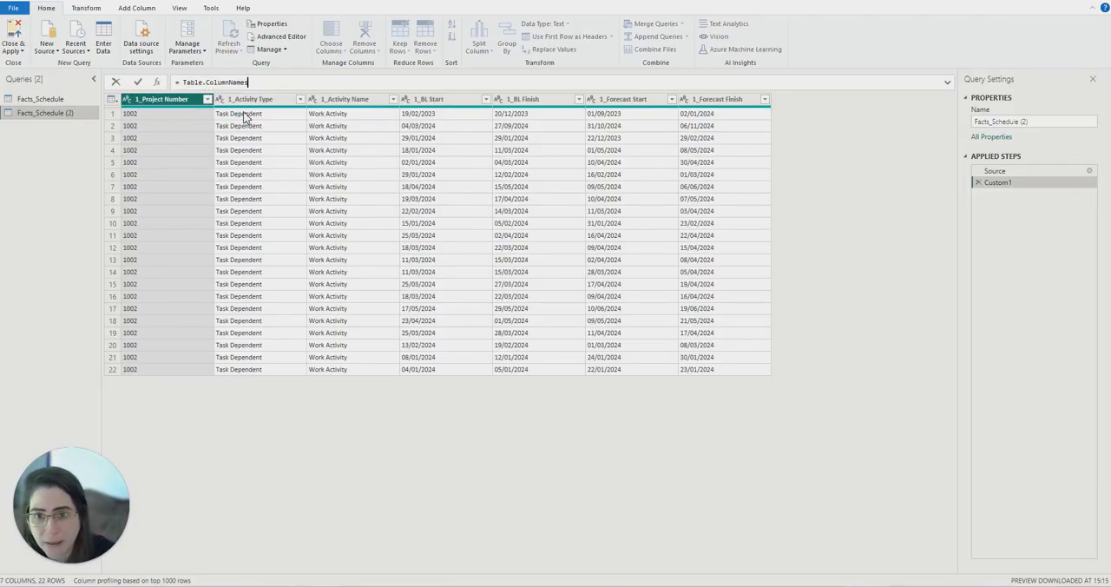
pyautogui.write('(')
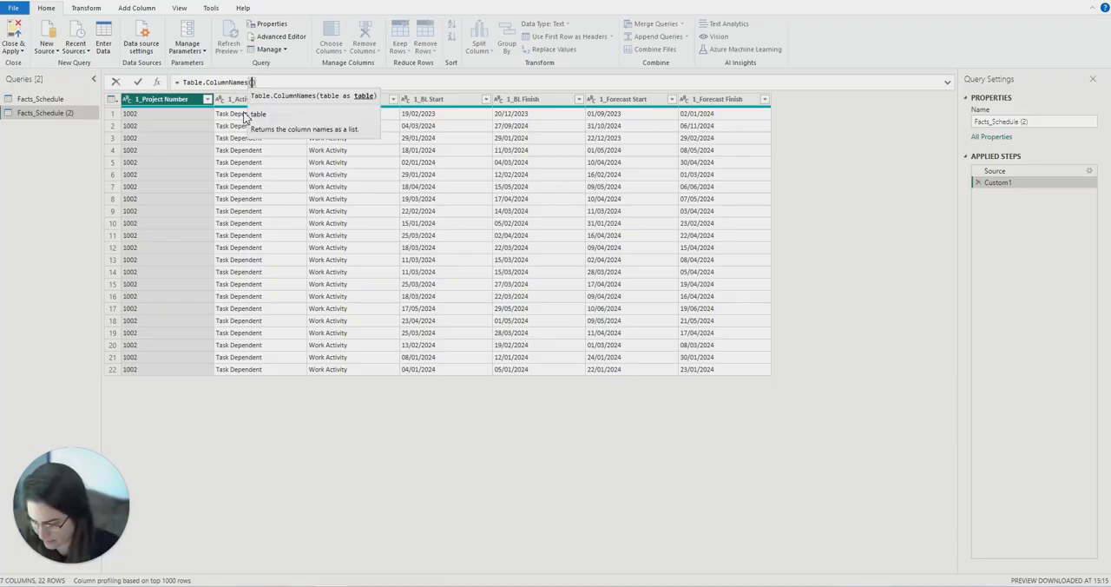
pyautogui.write('Source')
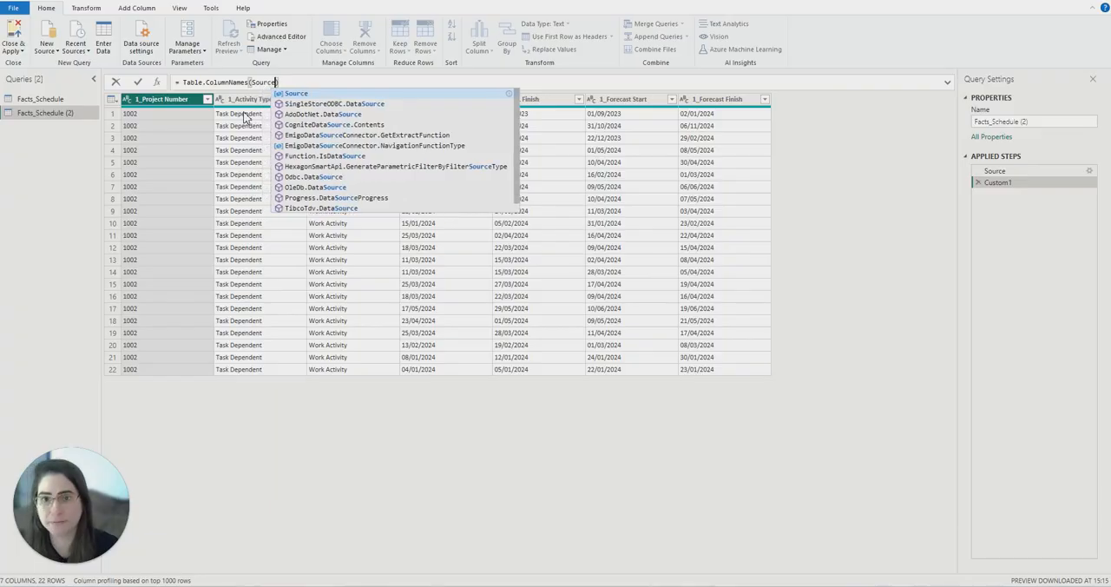
pyautogui.write(')')
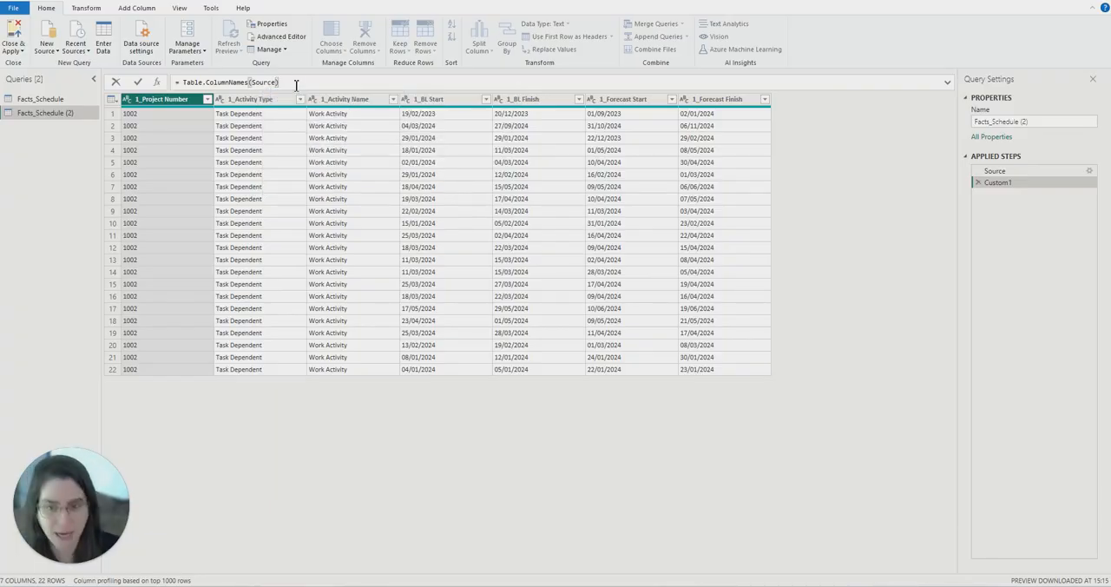
pyautogui.press('Return')
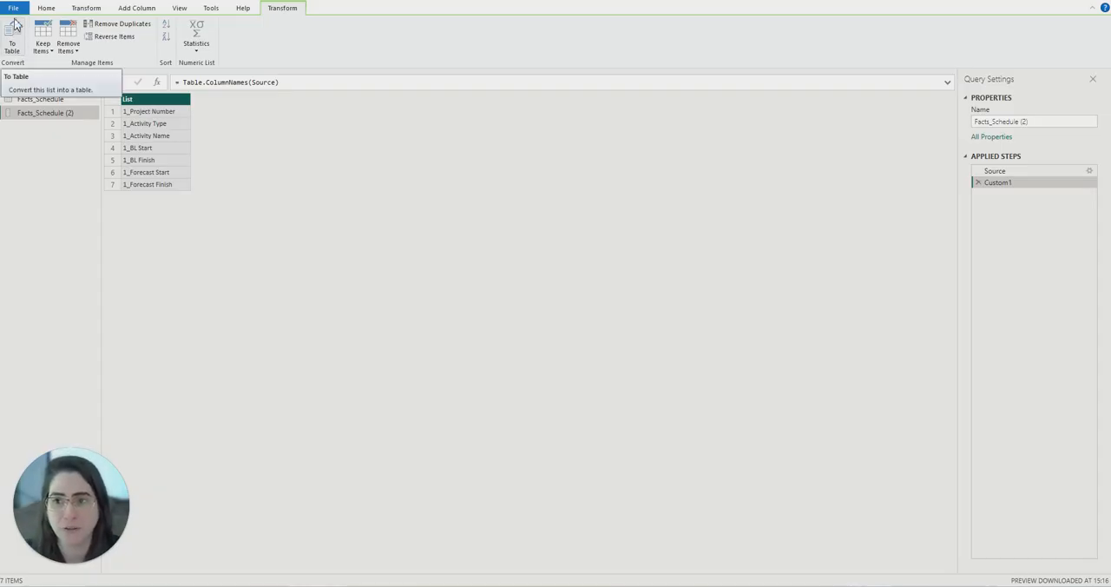
# - Convert the list of column names to a table without a delimiter and rename its column Old
pyautogui.click(13, 49)
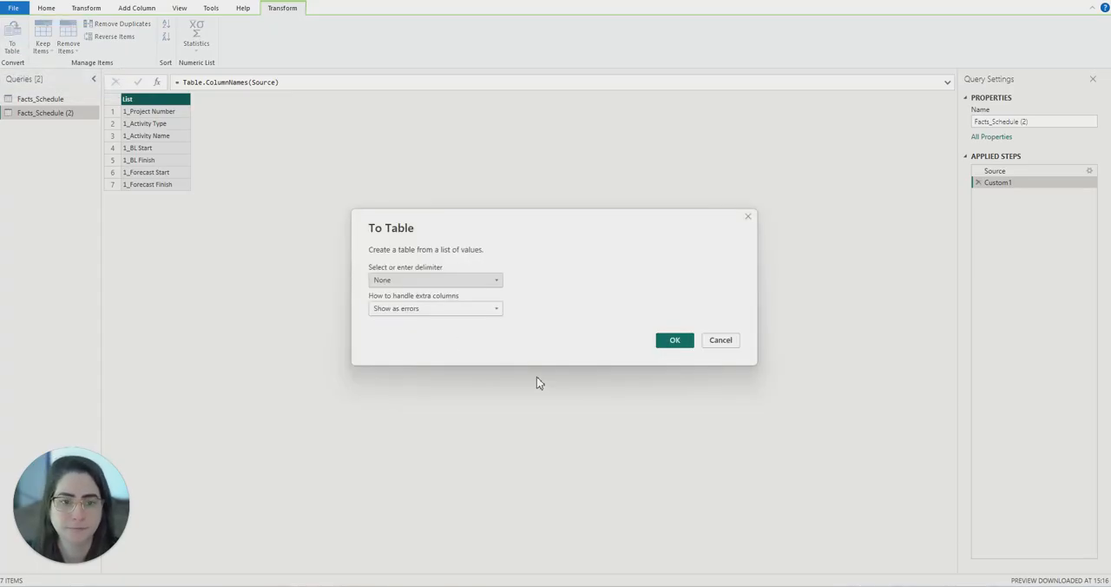
pyautogui.click(676, 342)
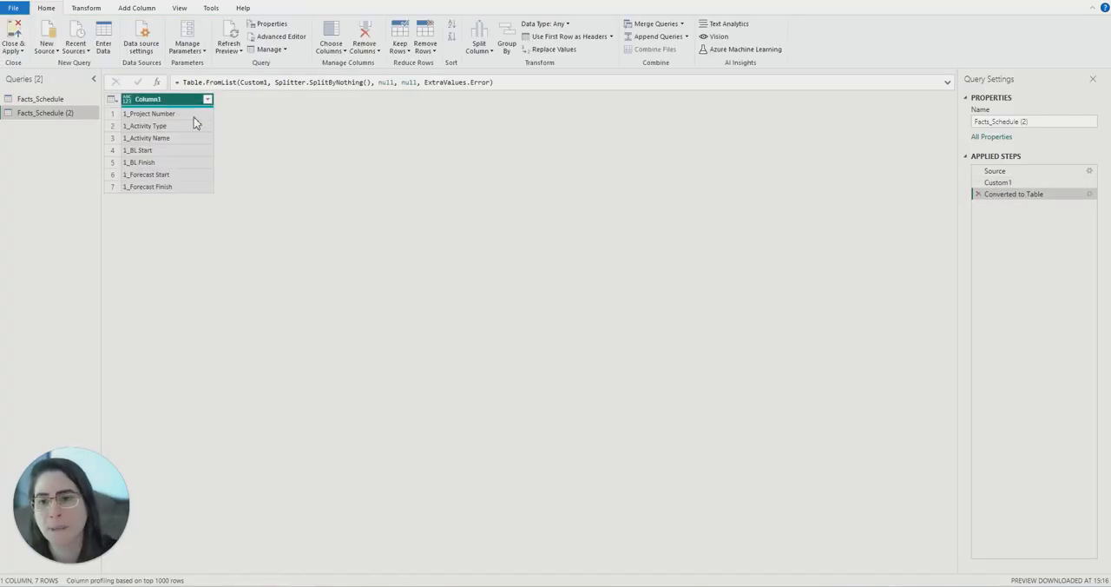
pyautogui.doubleClick(159, 100)
pyautogui.doubleClick(159, 101)
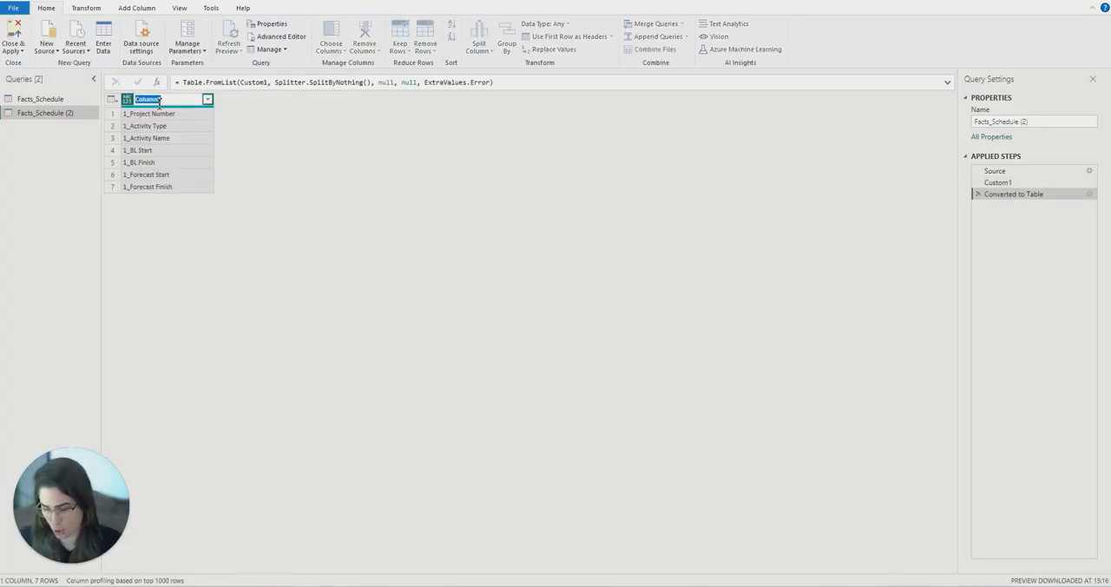
pyautogui.write('Old')
pyautogui.press('Return')
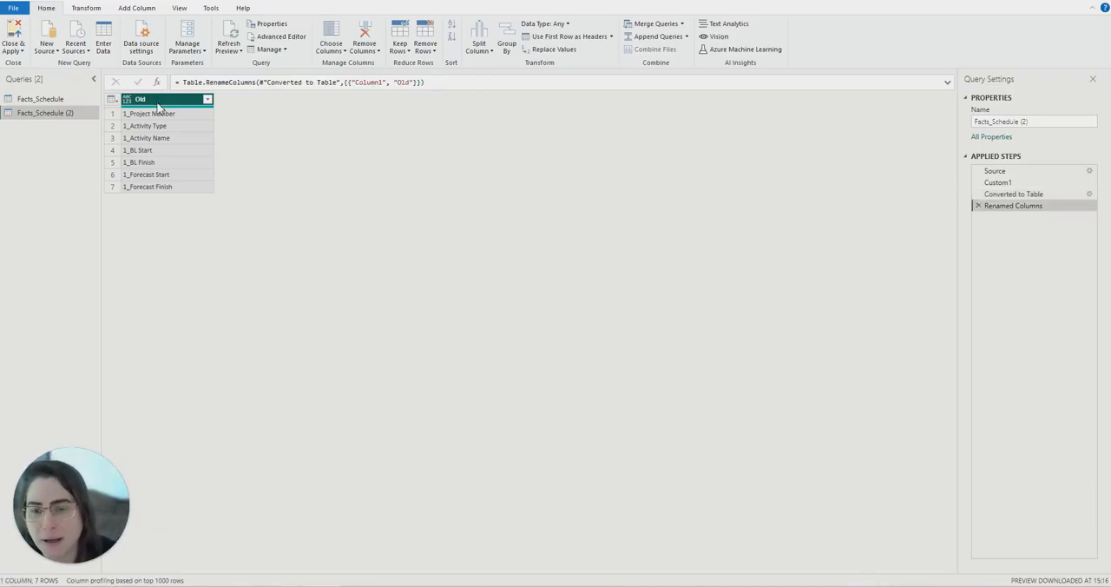
# - Duplicate the Old column and reduce the copy's values to the text after the underscore delimiter "_"
pyautogui.rightClick(159, 105)
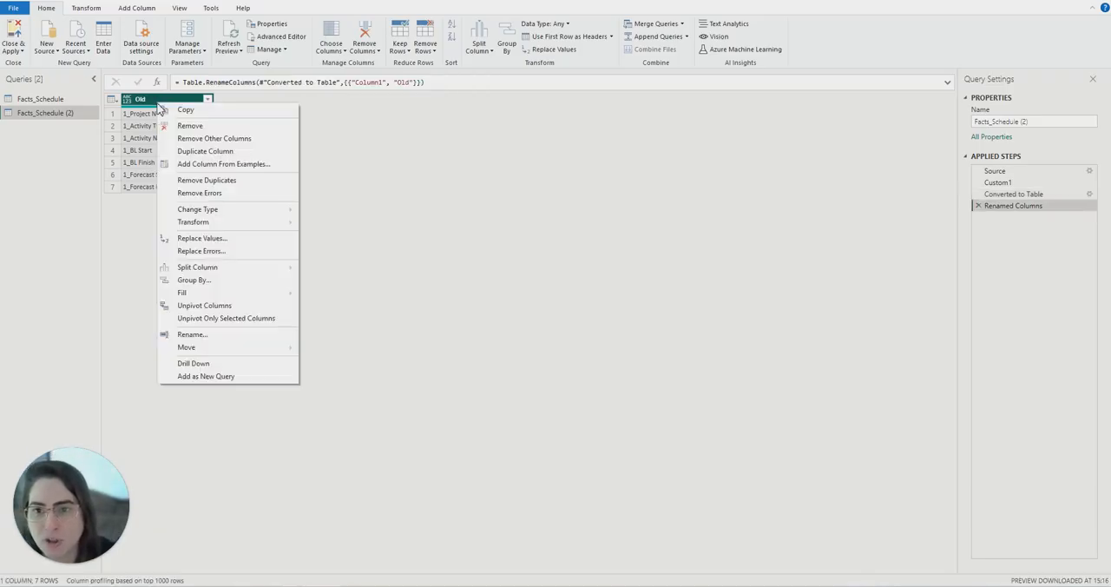
pyautogui.click(219, 149)
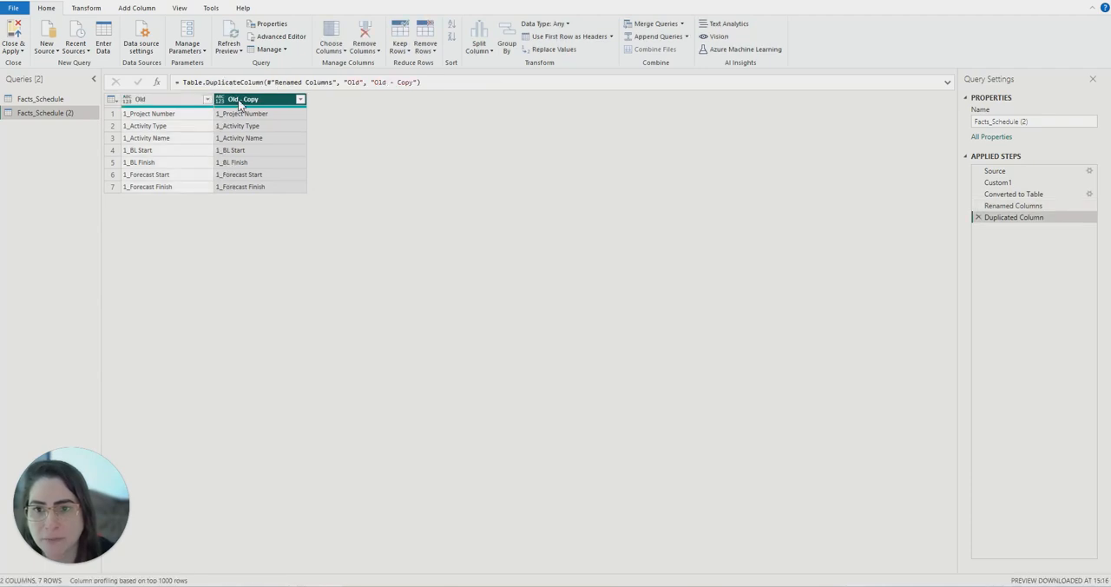
pyautogui.click(89, 9)
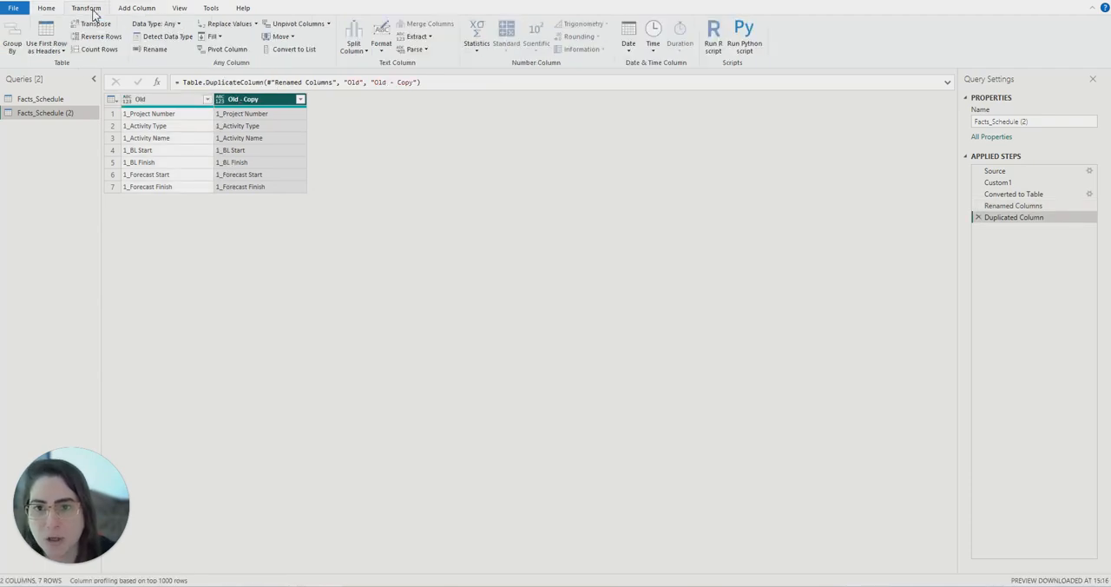
pyautogui.click(430, 38)
pyautogui.click(440, 117)
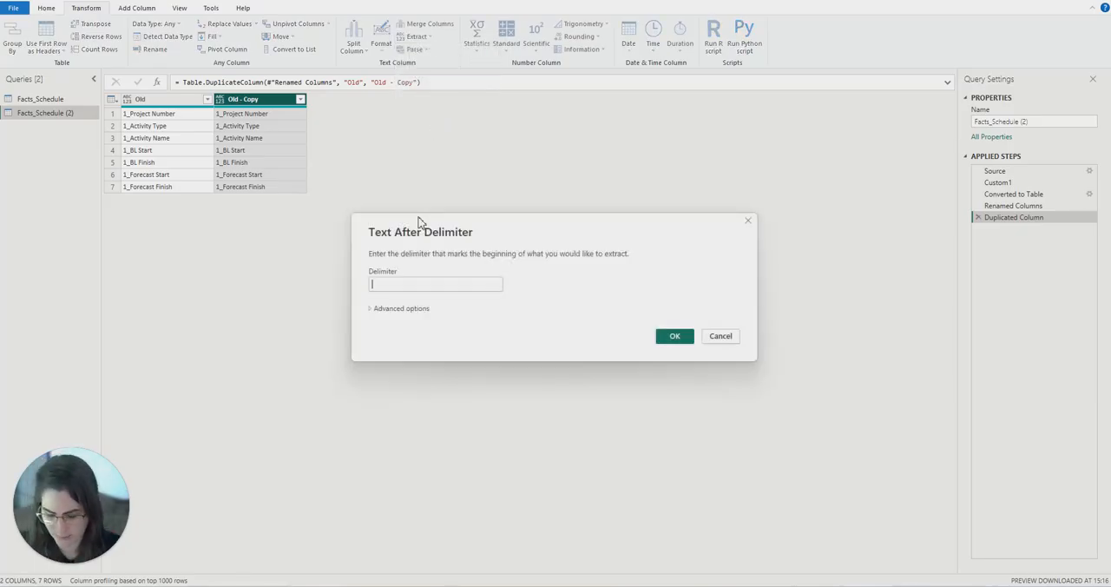
pyautogui.write('_')
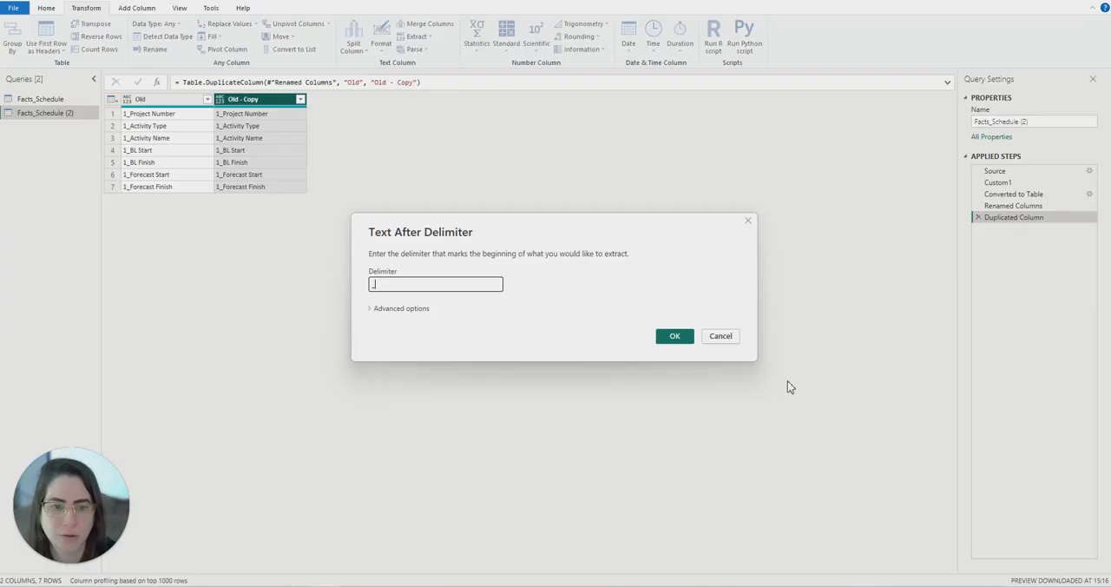
pyautogui.click(687, 340)
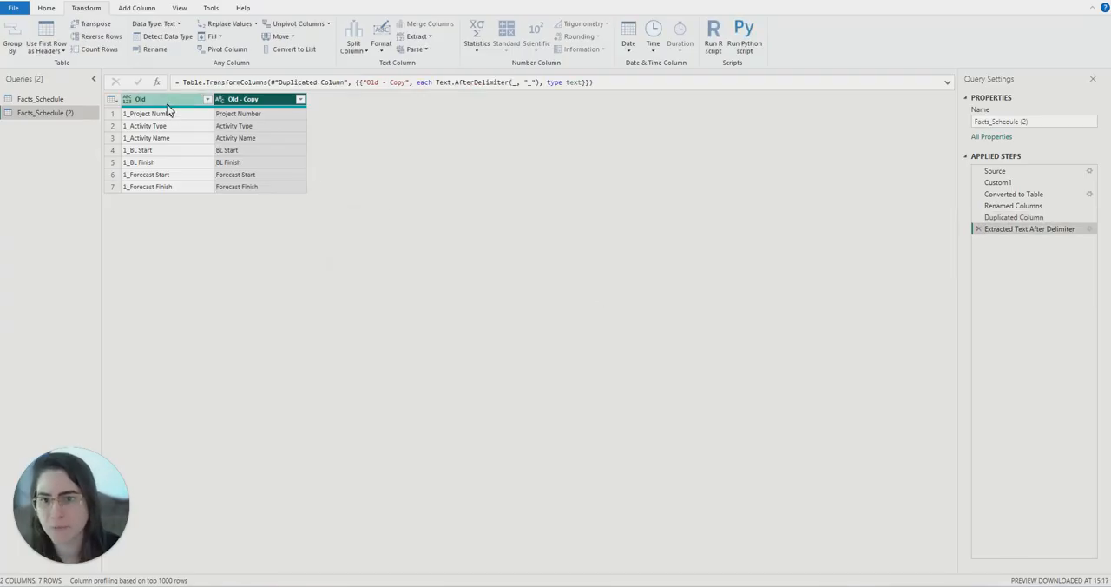
# - Rename the Old - Copy column as New
pyautogui.doubleClick(243, 99)
pyautogui.write('New')
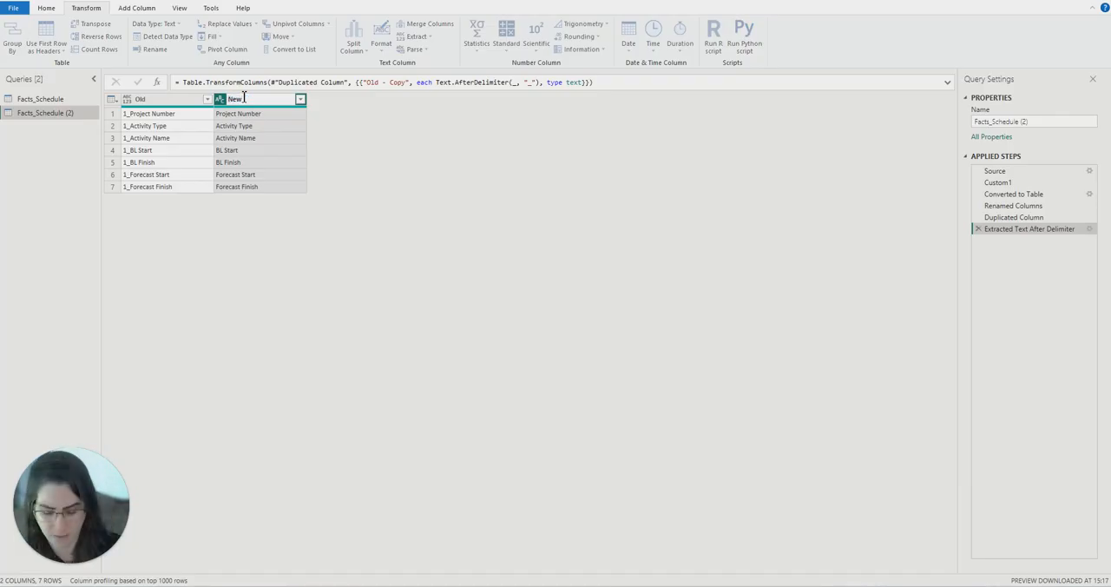
pyautogui.press('Return')
# - Set the data type of both the Old and New columns to Text
pyautogui.click(165, 100)
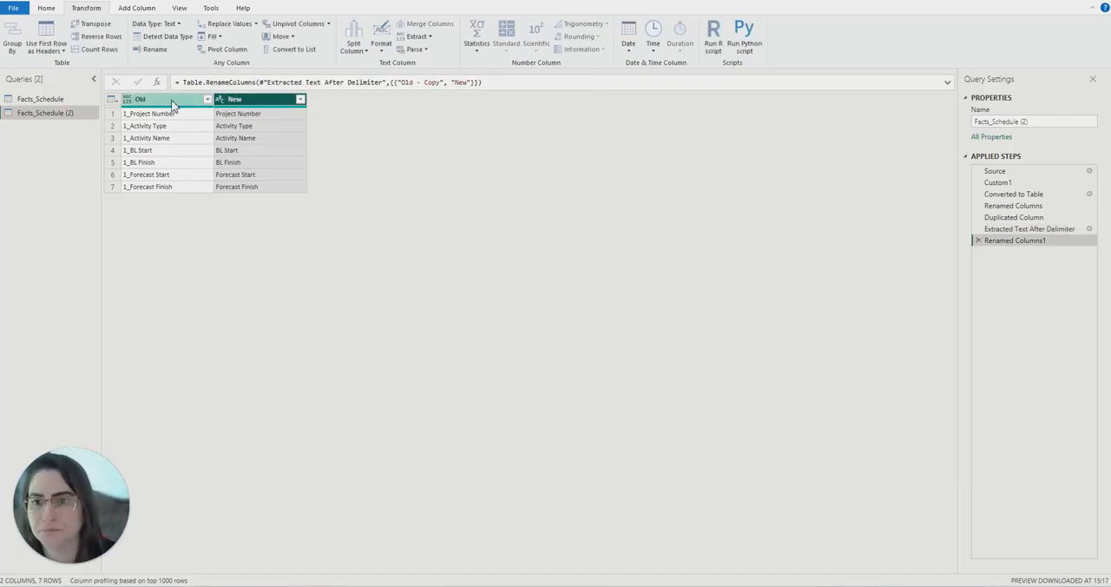
pyautogui.keyDown('ctrl'); pyautogui.click(252, 101); pyautogui.keyUp('ctrl')
pyautogui.click(49, 8)
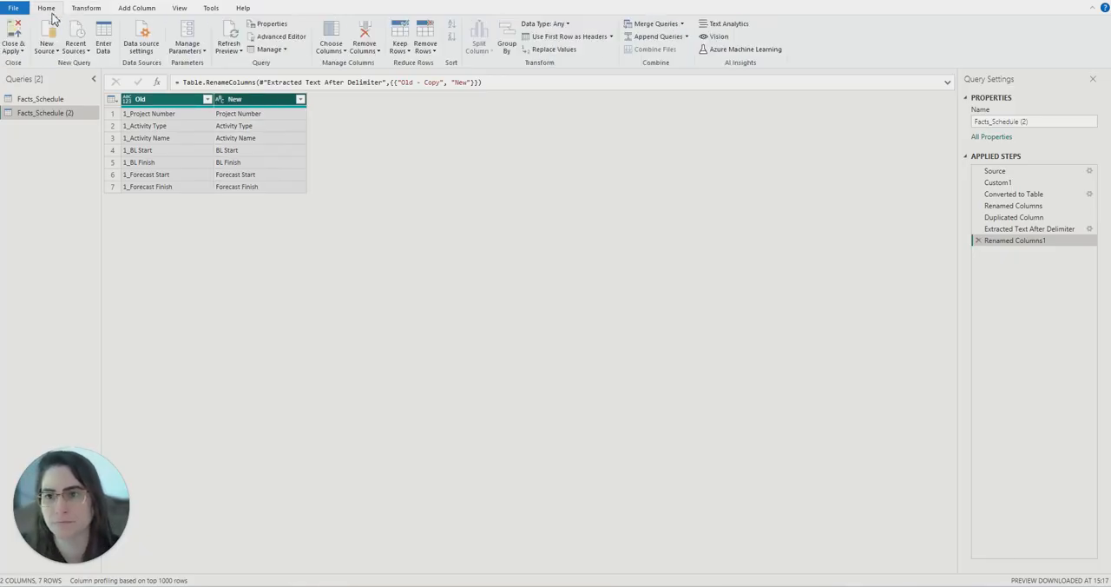
pyautogui.click(544, 24)
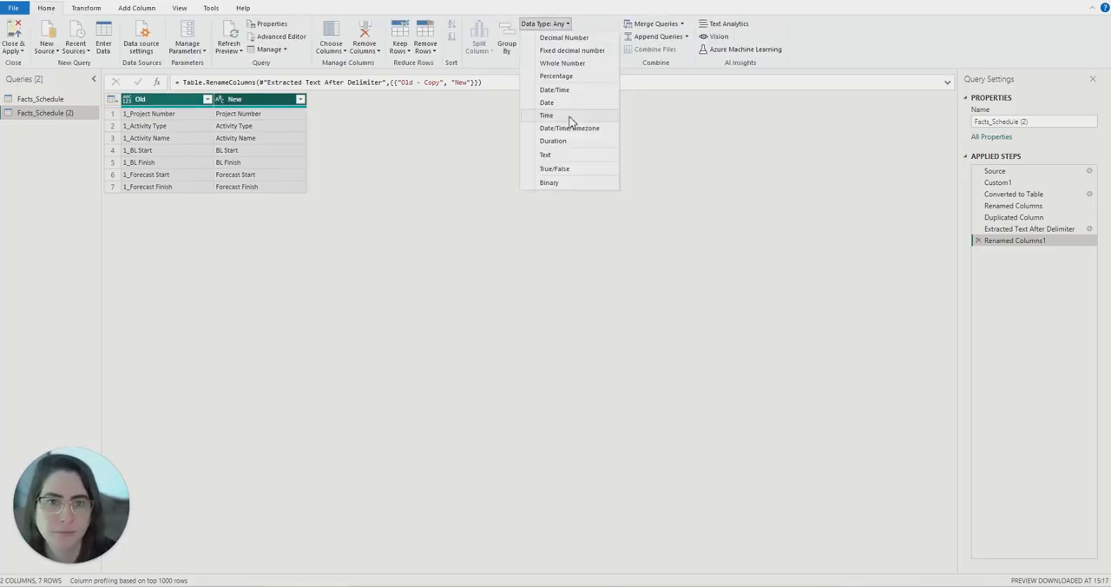
pyautogui.click(553, 161)
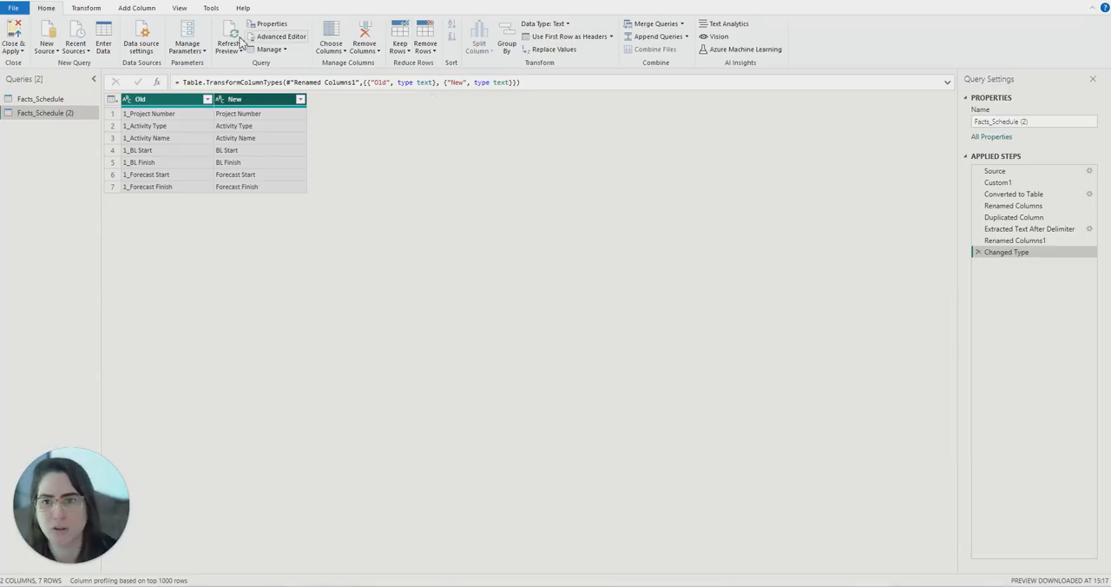
# - Insert a custom step after Changed Type that converts the table to row lists with = Table.ToRows(#"Changed Type")
pyautogui.rightClick(1031, 255)
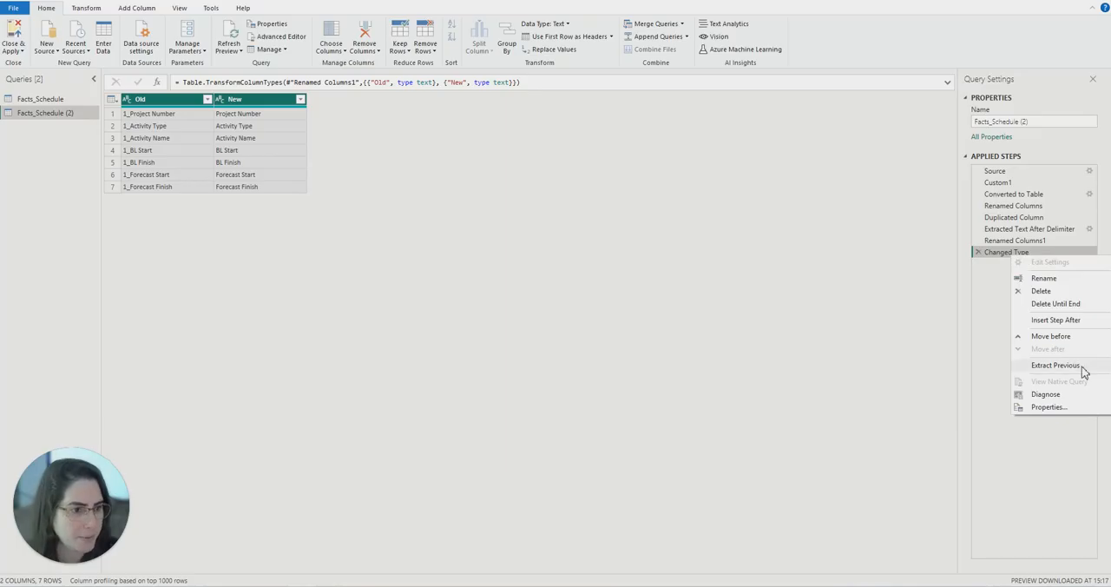
pyautogui.click(1055, 319)
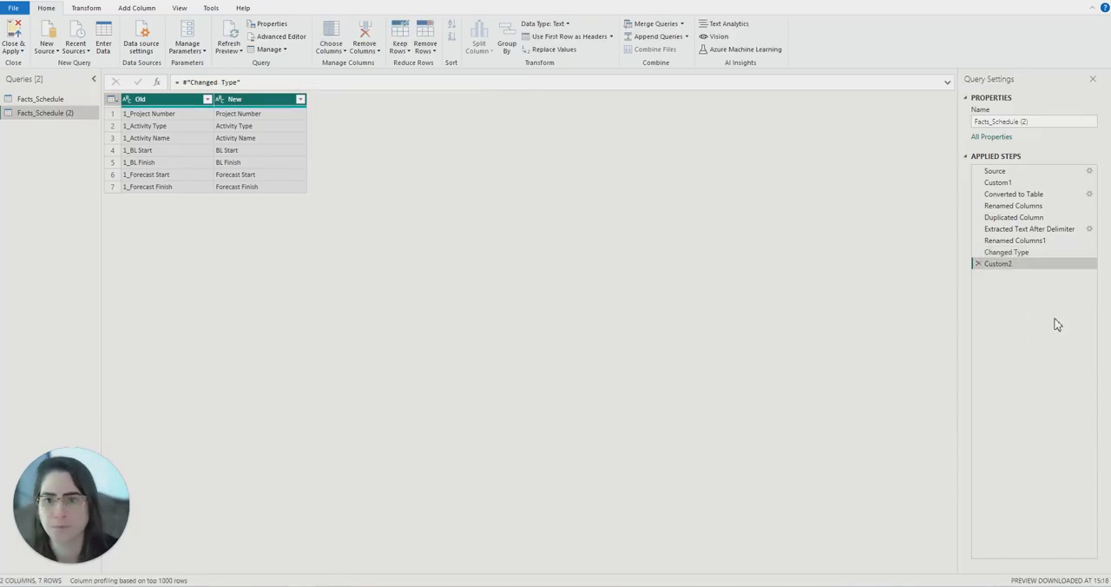
pyautogui.click(184, 83)
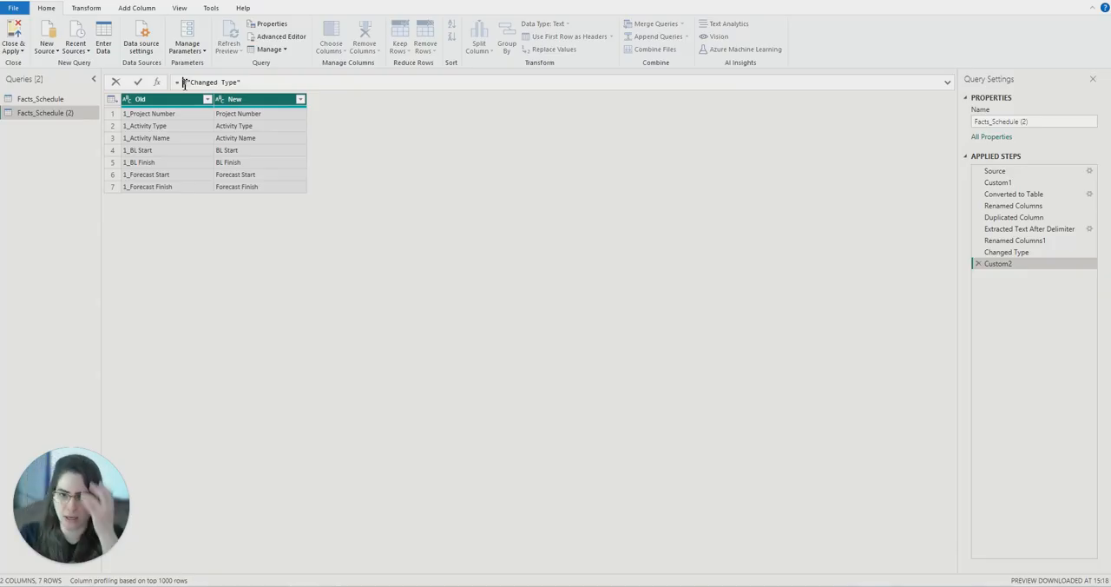
pyautogui.write('Table')
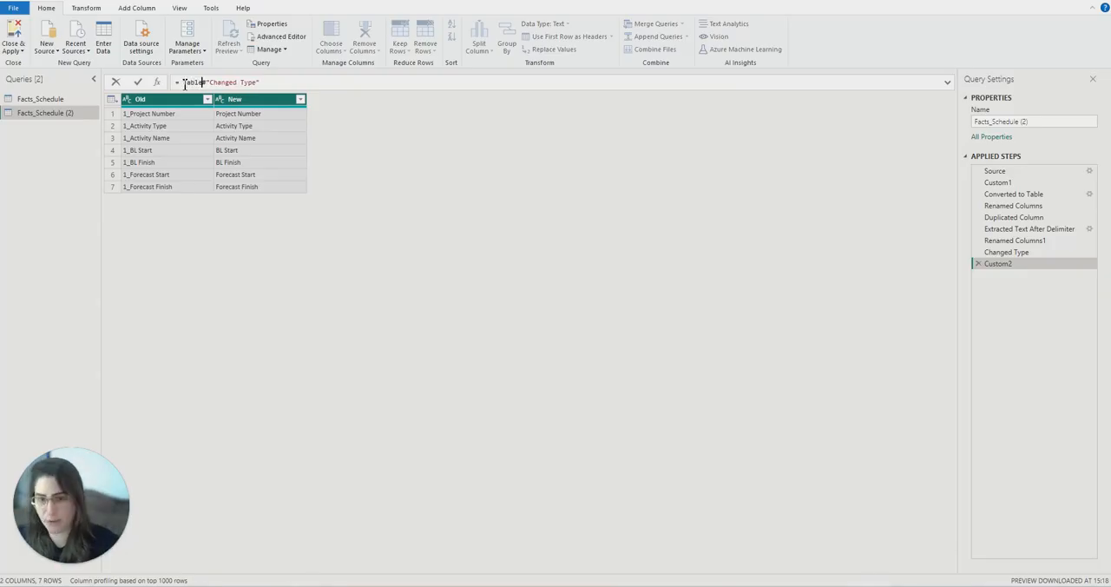
pyautogui.write('.ToR')
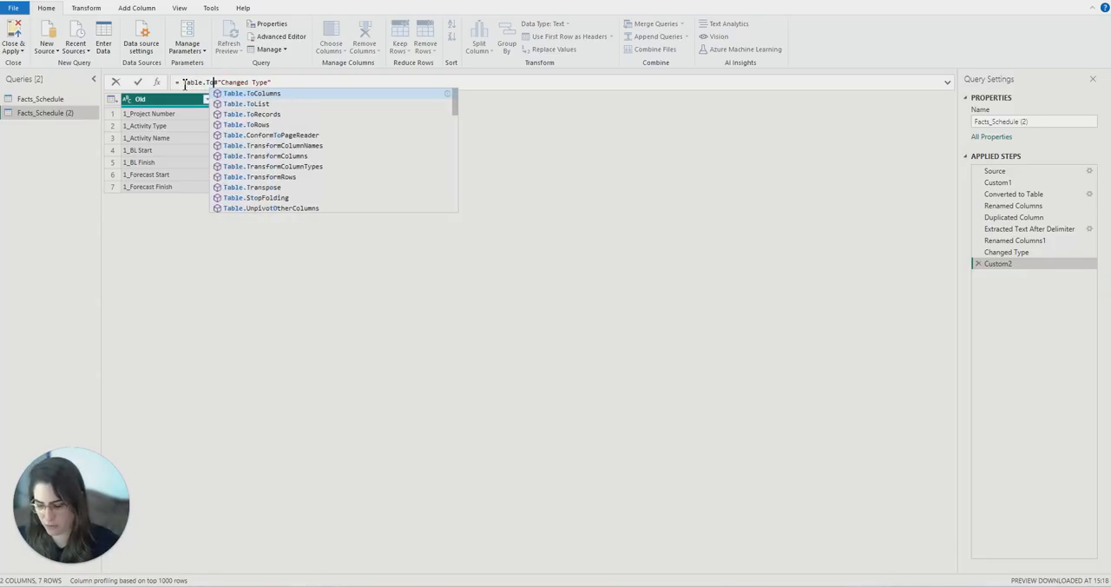
pyautogui.write('ows')
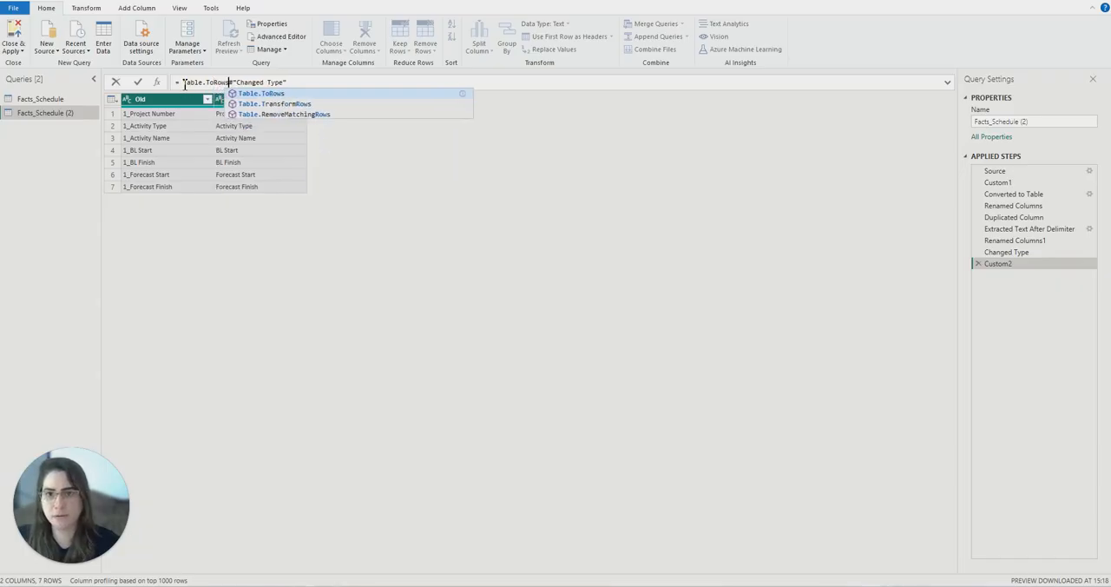
pyautogui.write('(')
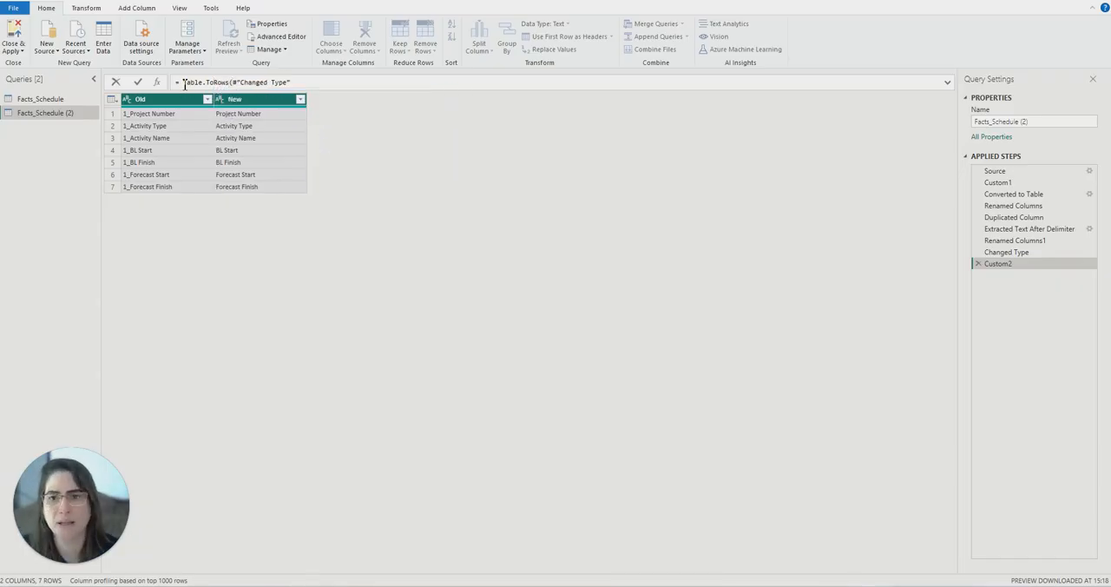
pyautogui.click(296, 81)
pyautogui.write('))')
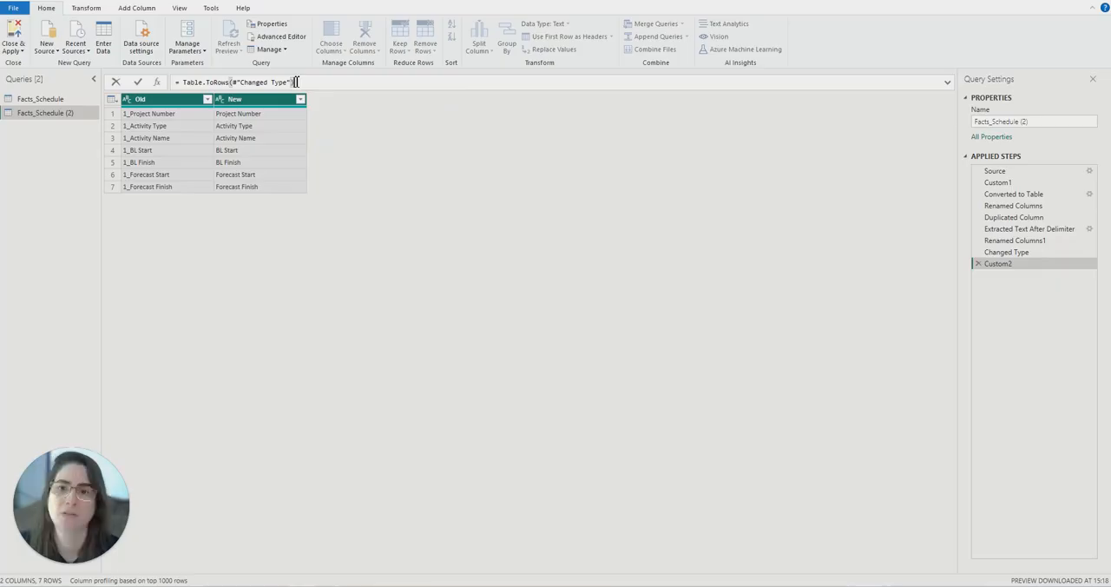
pyautogui.press('Return')
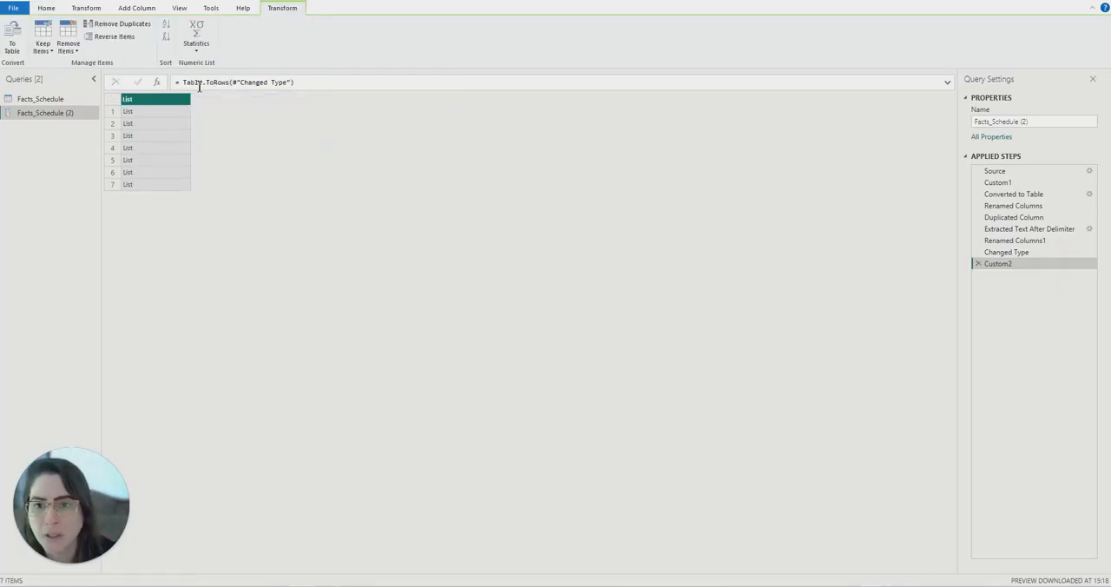
# - Inspect the old and new name pair in the first nested list and remove the resulting drill-down step
pyautogui.click(128, 113)
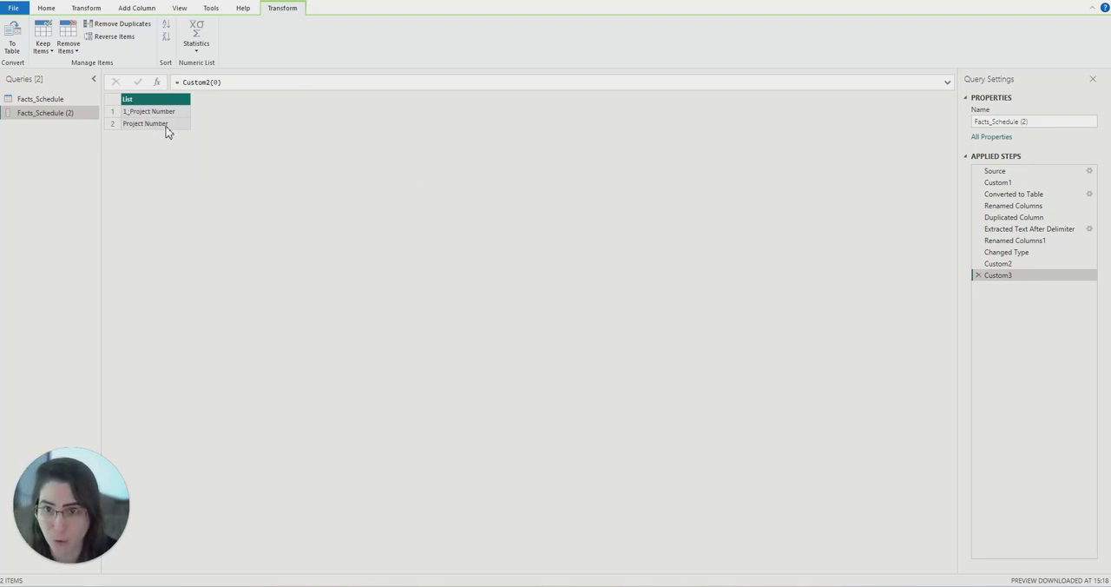
pyautogui.click(976, 275)
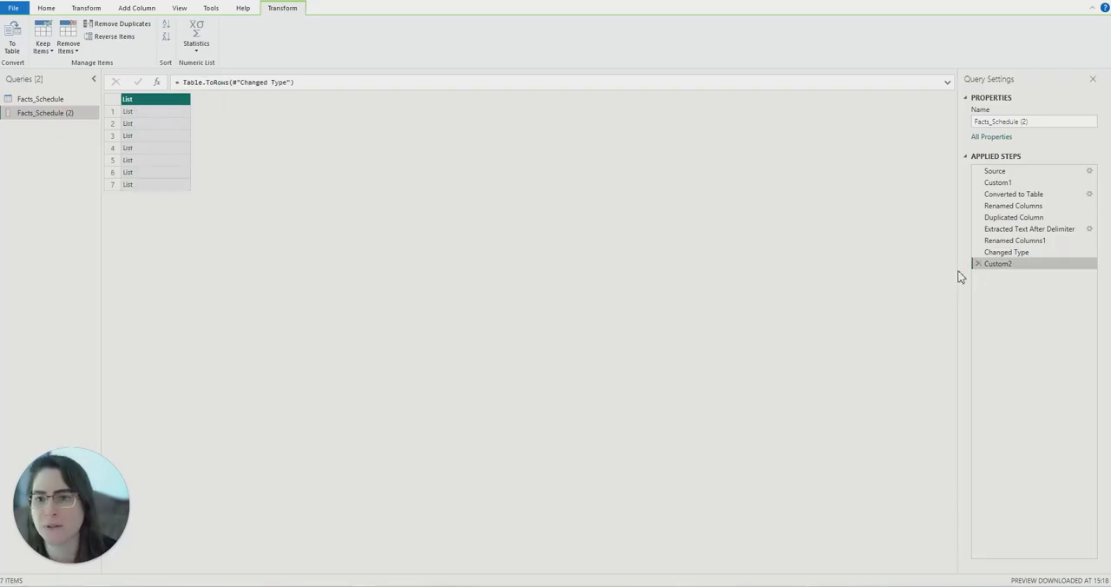
# - Rename the Facts_Schedule (2) query as ColumnHeaders
pyautogui.click(1026, 122)
pyautogui.moveTo(1026, 122); pyautogui.dragTo(972, 122)
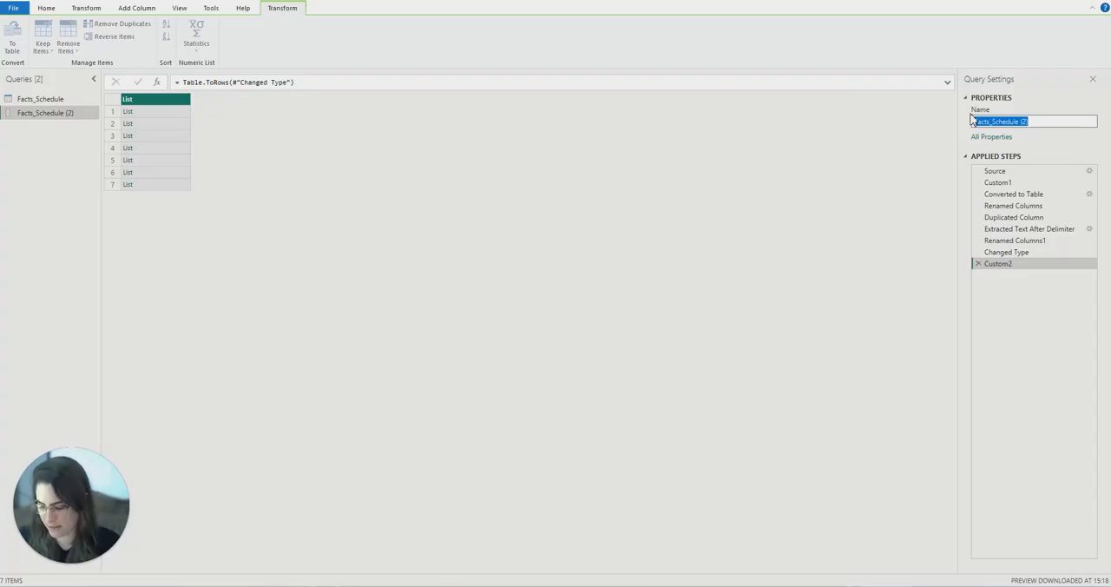
pyautogui.write('Column')
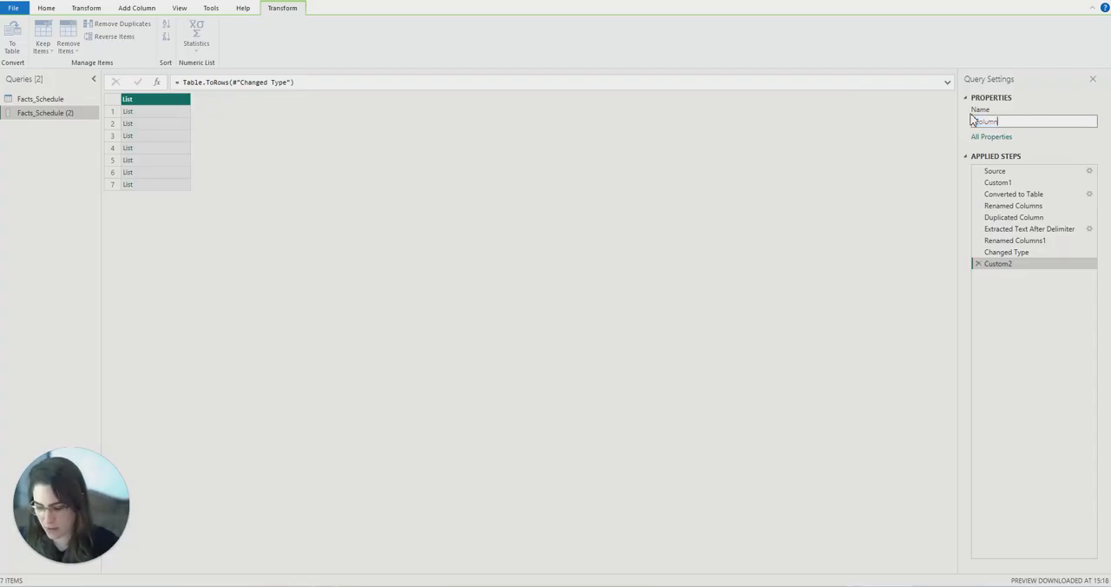
pyautogui.write('Headers')
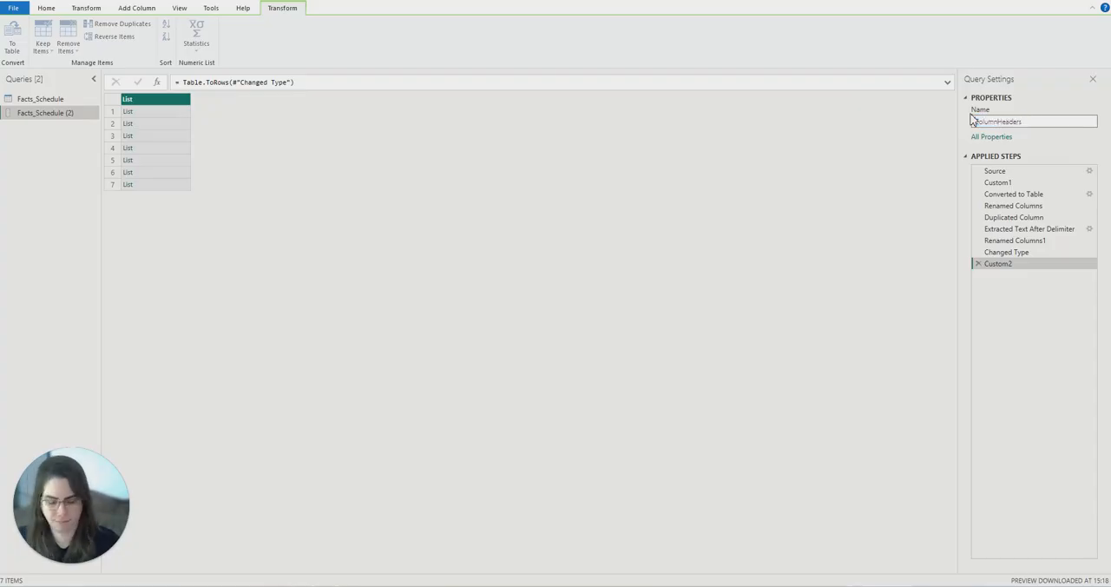
pyautogui.press('Return')
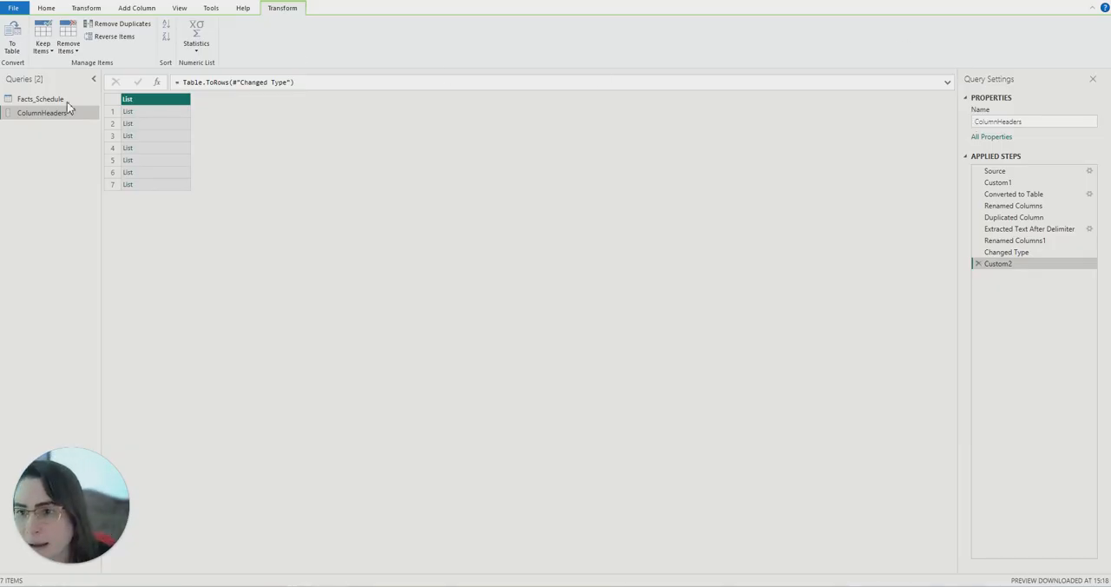
# - Return to the Facts_Schedule query with Changed Type as its last applied step
pyautogui.click(54, 101)
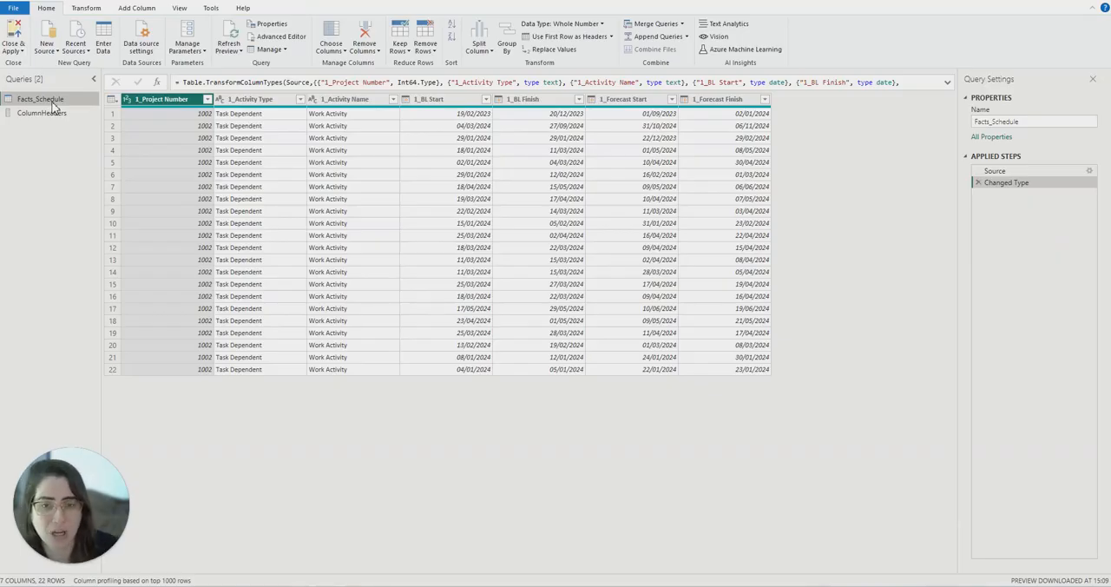
pyautogui.click(978, 194)
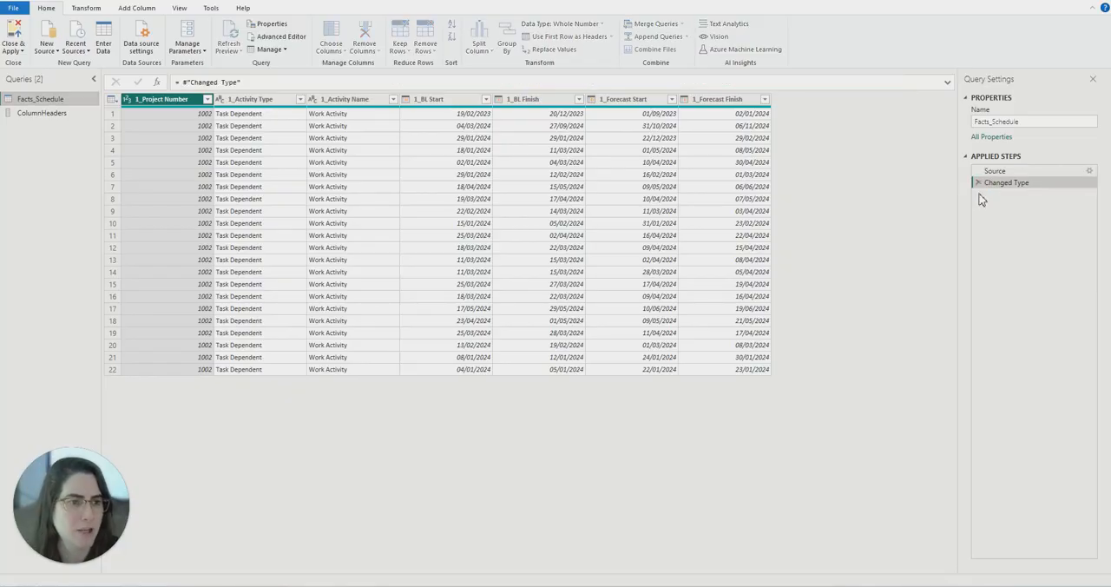
# - Rename the 1_Forecast Finish column as Forecast Finish to generate a sample Table.RenameColumns formula
pyautogui.doubleClick(728, 99)
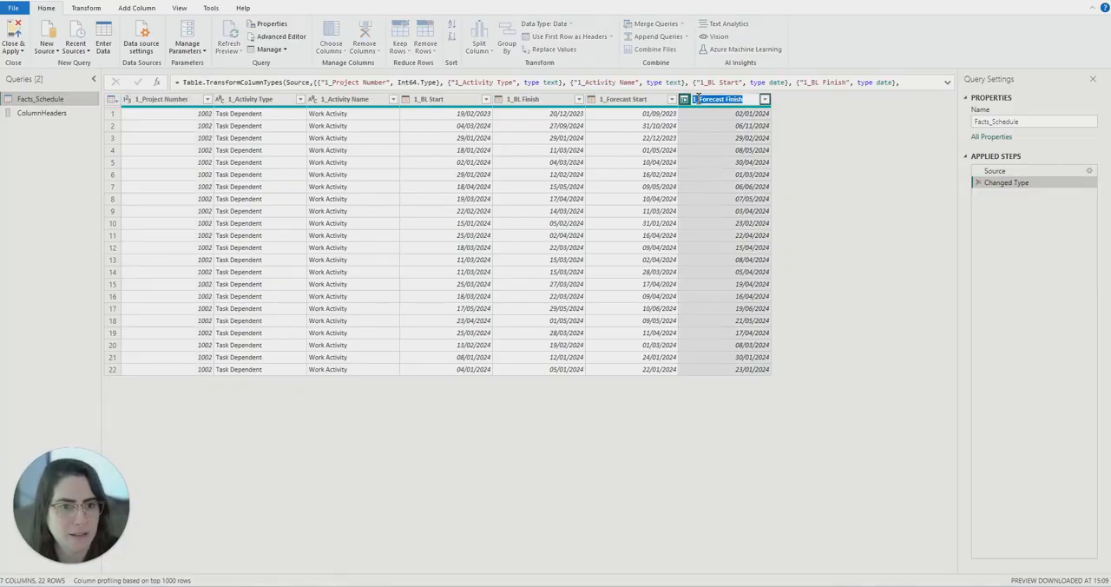
pyautogui.click(727, 99)
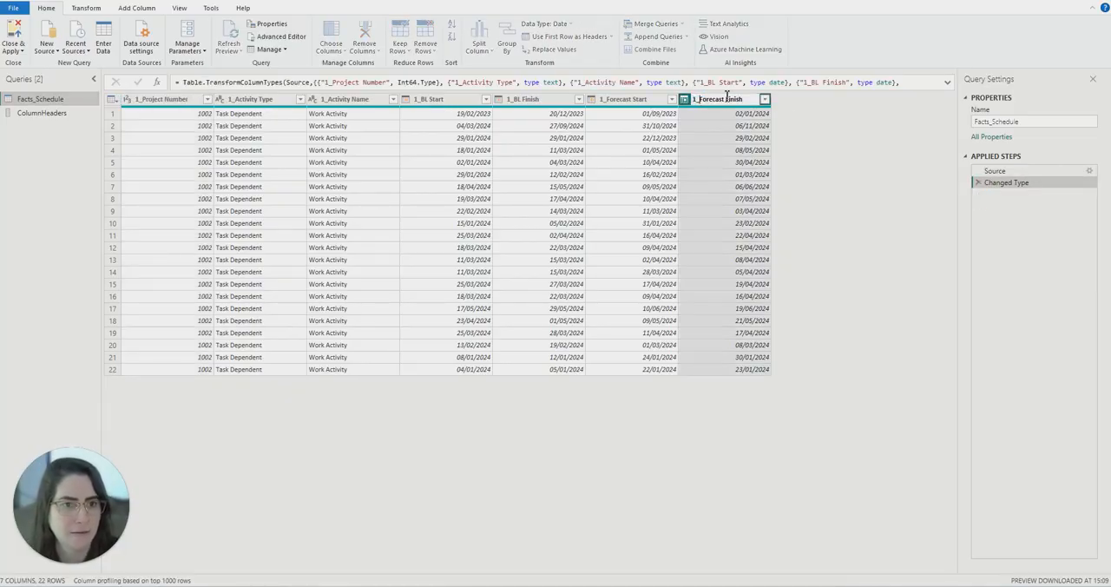
pyautogui.press('Home')
pyautogui.press('Delete')
pyautogui.press('Delete')
pyautogui.press('Return')
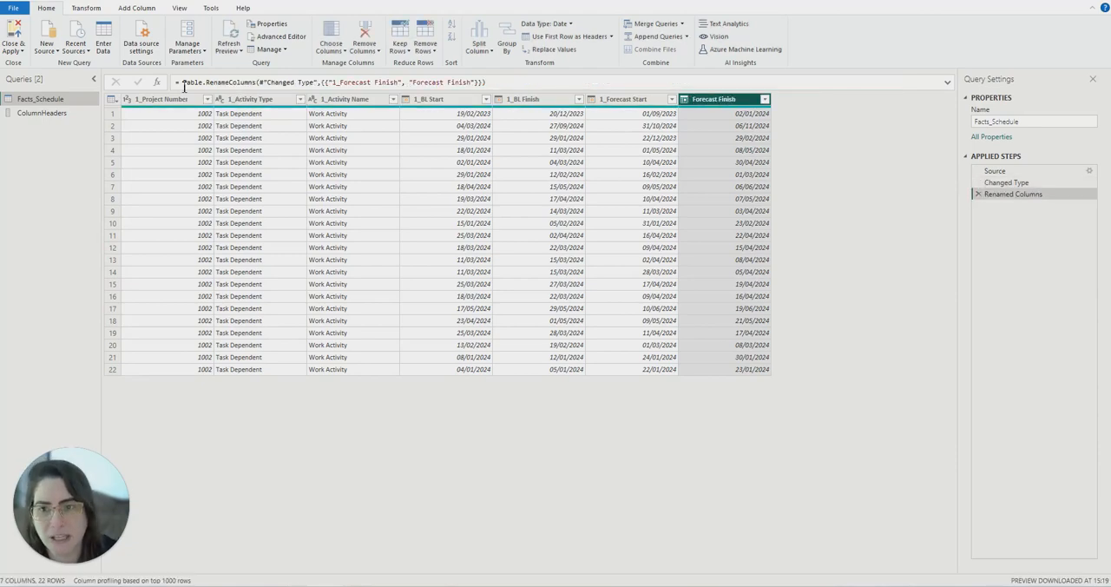
# - Examine the table reference and the old and new name arguments in the rename formula, and delete the Renamed Columns step
pyautogui.moveTo(184, 83); pyautogui.dragTo(264, 83)
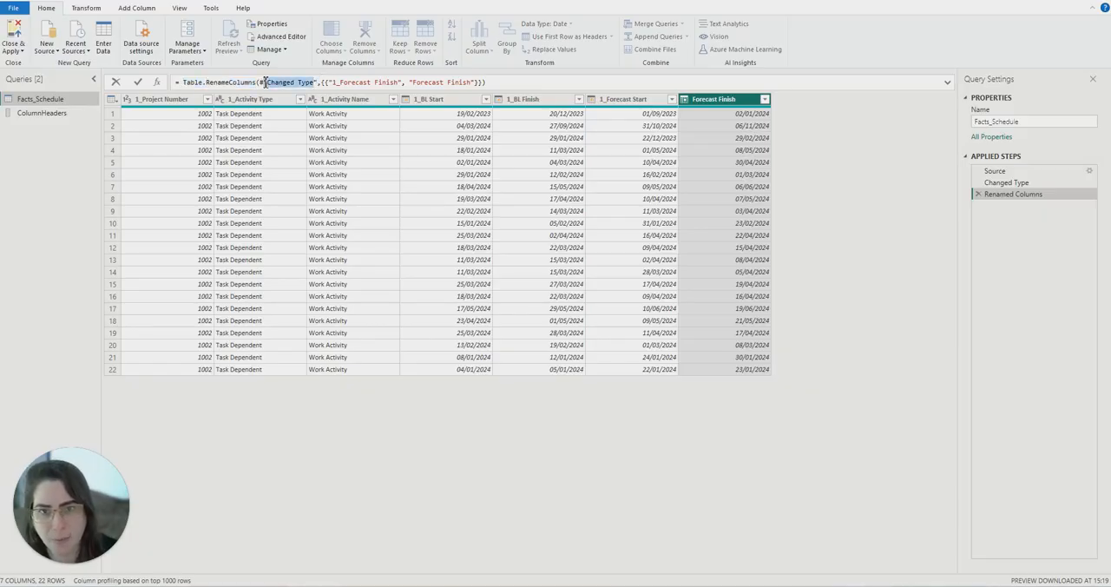
pyautogui.moveTo(402, 83); pyautogui.dragTo(334, 83)
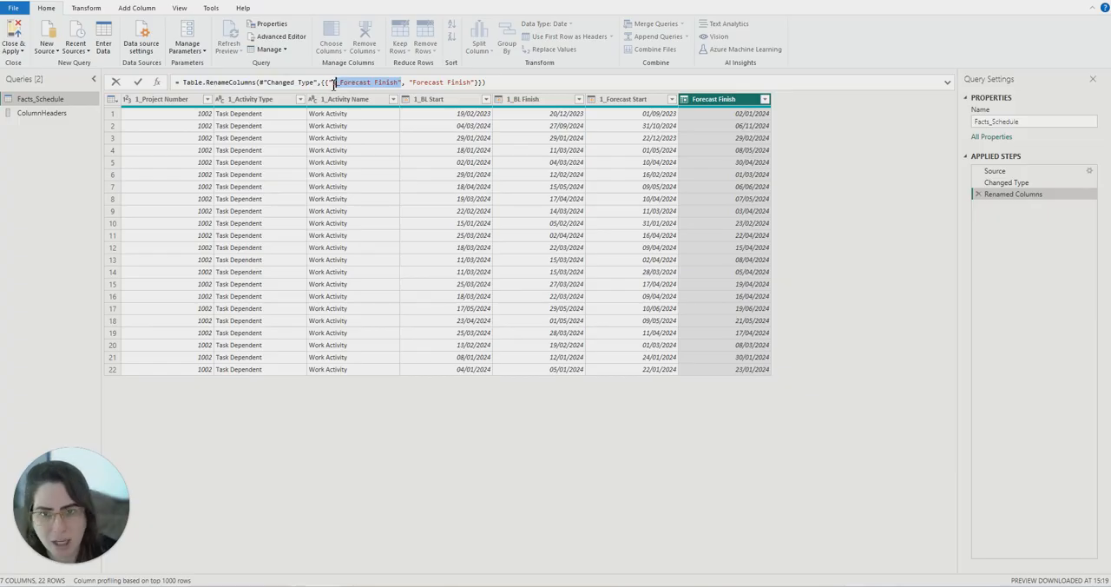
pyautogui.moveTo(475, 82); pyautogui.dragTo(414, 82)
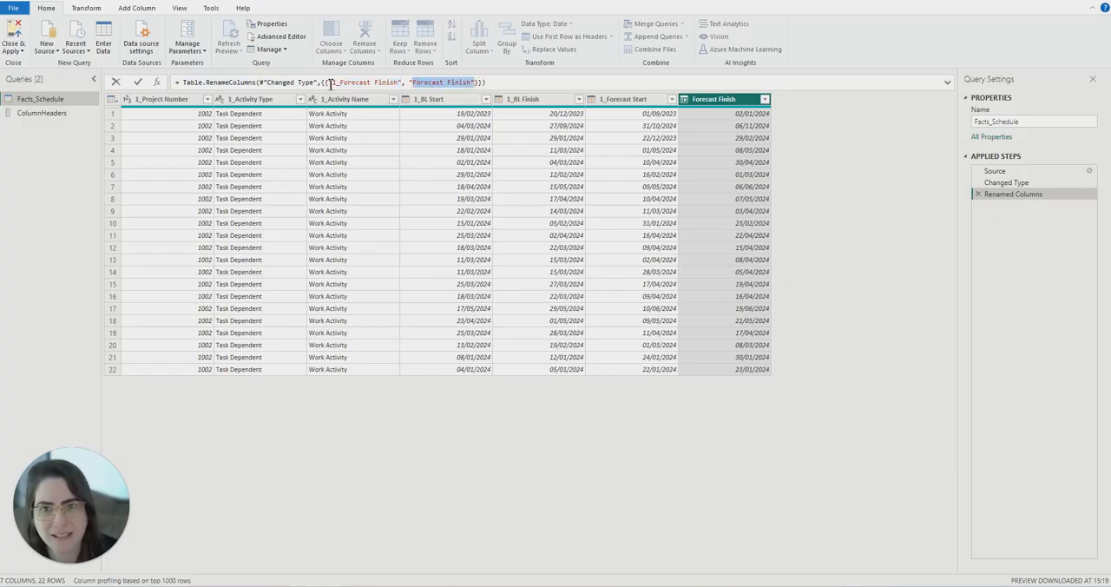
pyautogui.moveTo(328, 83); pyautogui.dragTo(475, 80)
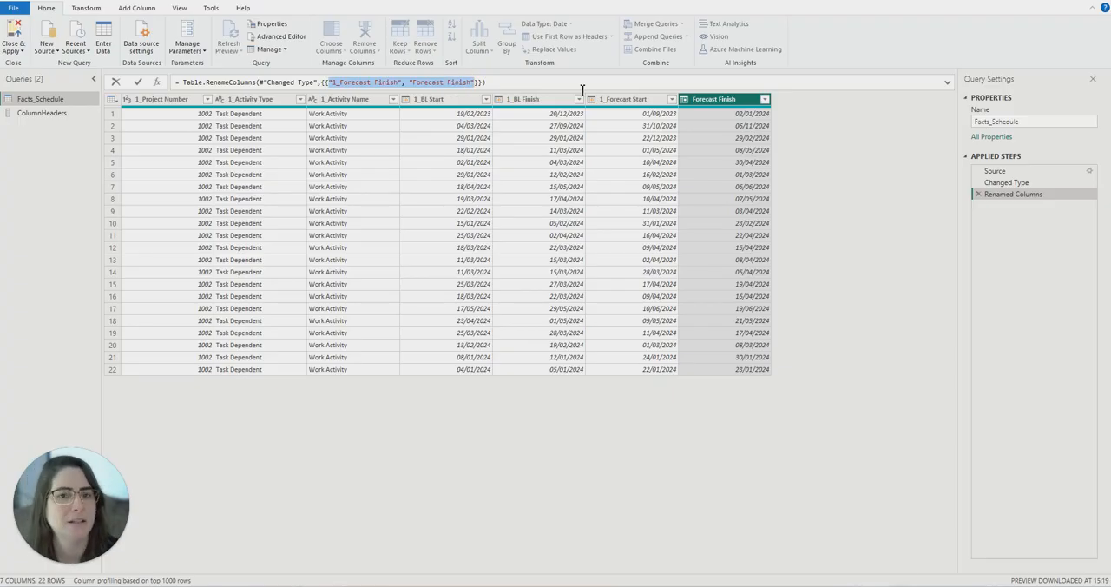
pyautogui.click(979, 194)
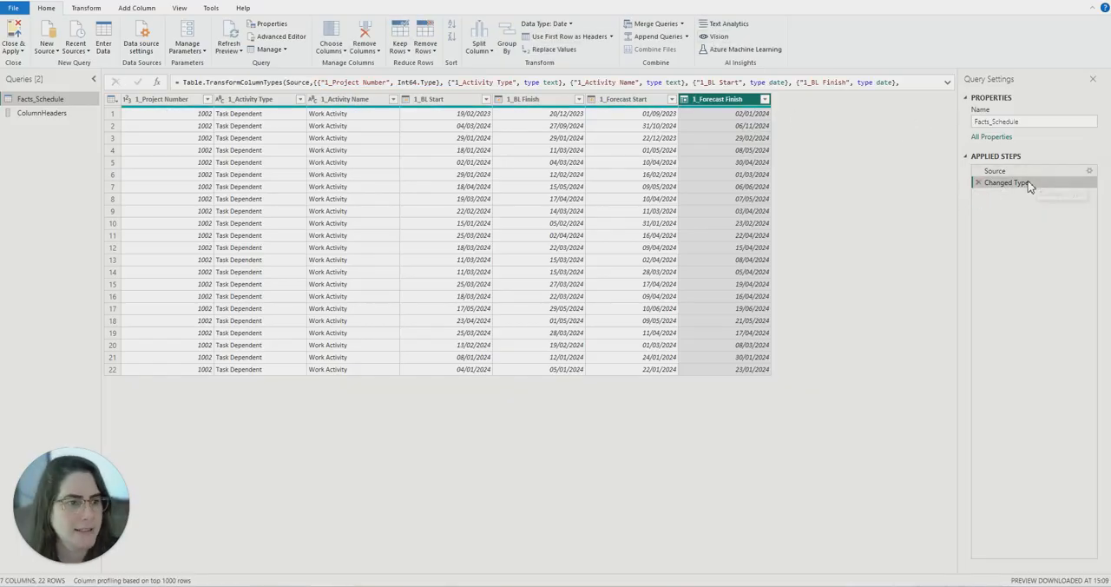
# - Insert a custom step after Changed Type and wrap its #"Changed Type" reference in a Table.RenameColumns function
pyautogui.rightClick(1016, 184)
pyautogui.click(1058, 249)
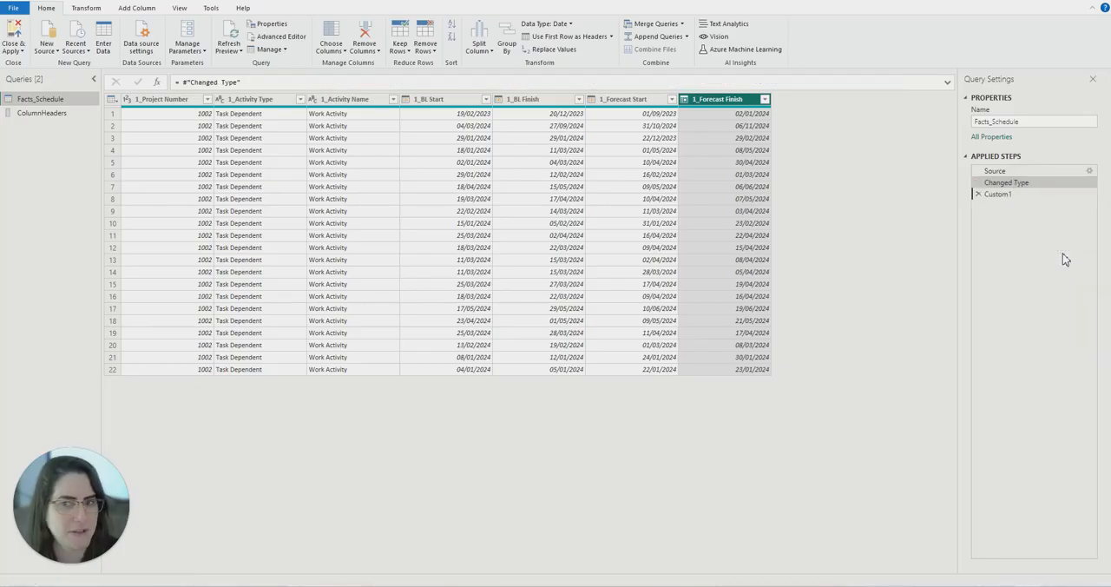
pyautogui.click(181, 83)
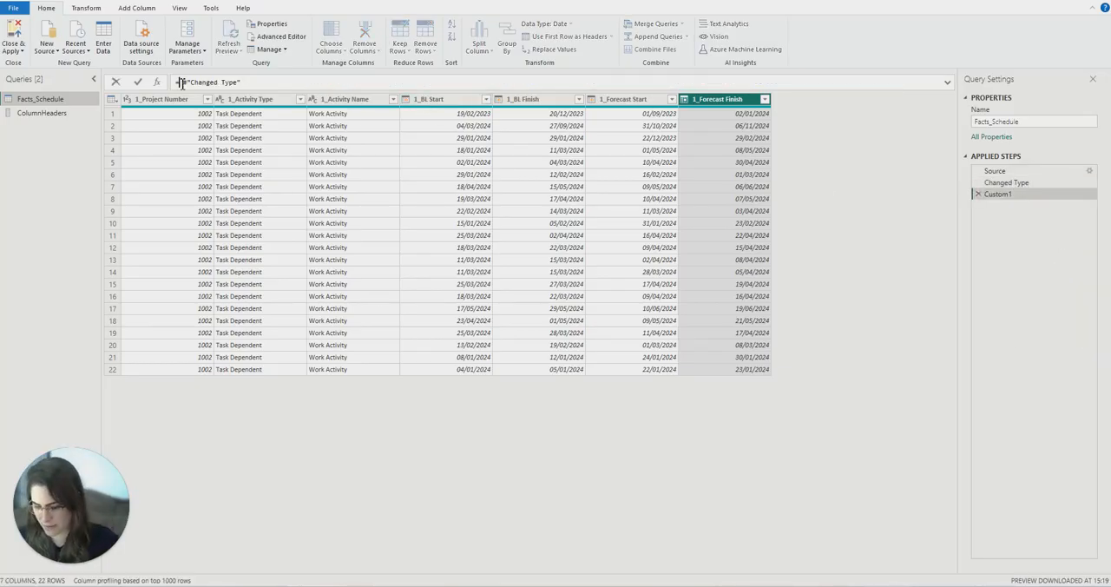
pyautogui.write('Table')
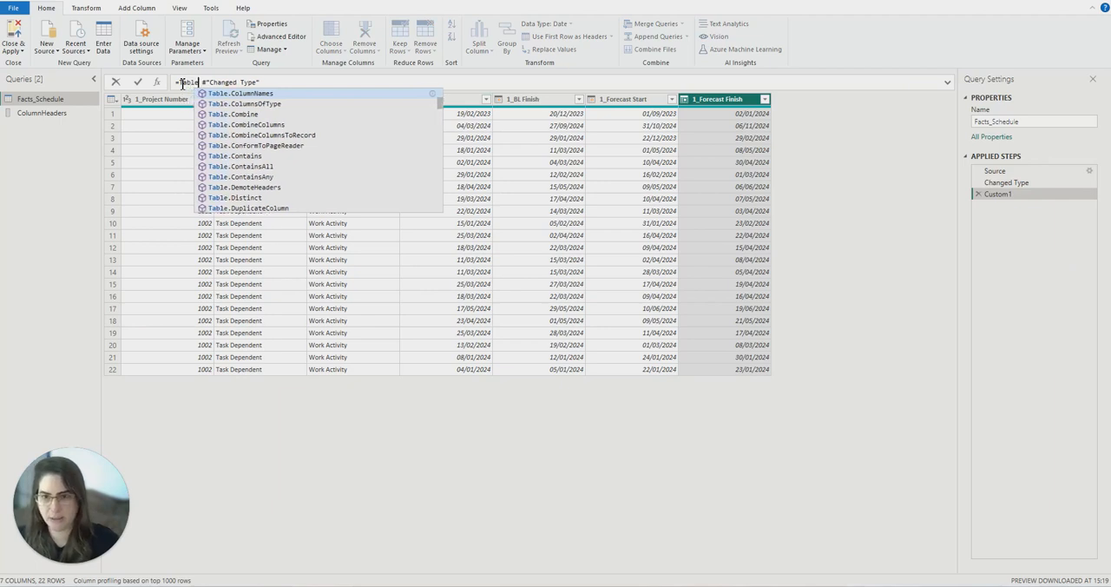
pyautogui.write('.Rn')
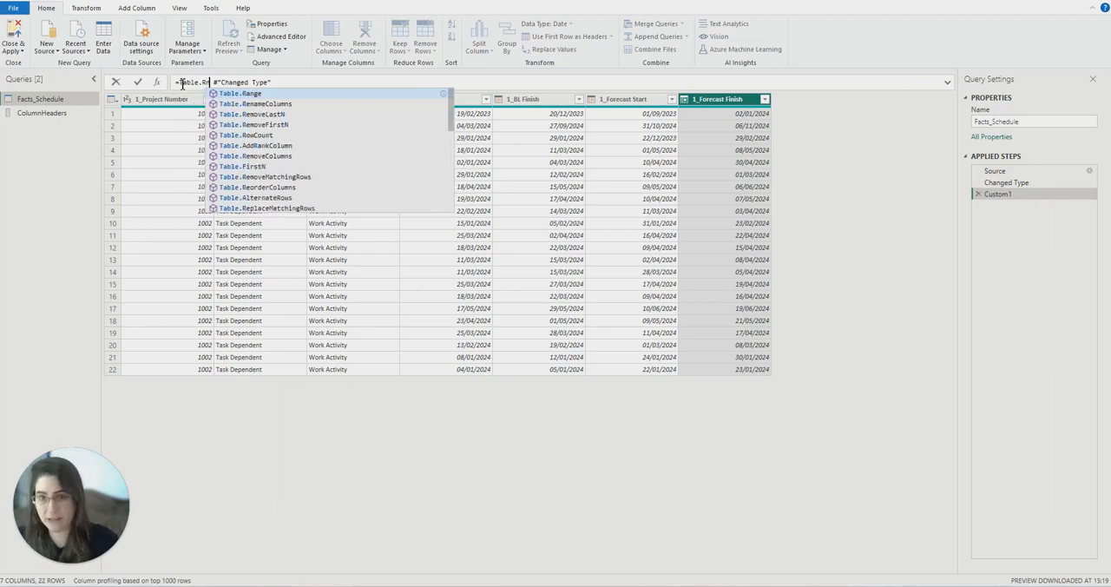
pyautogui.write('ame')
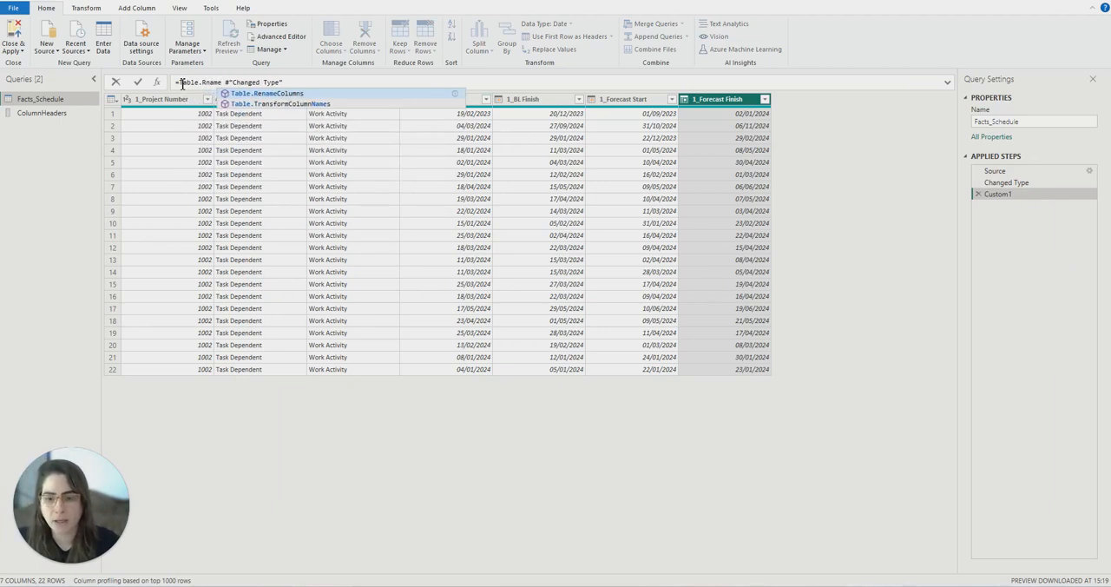
pyautogui.click(252, 94)
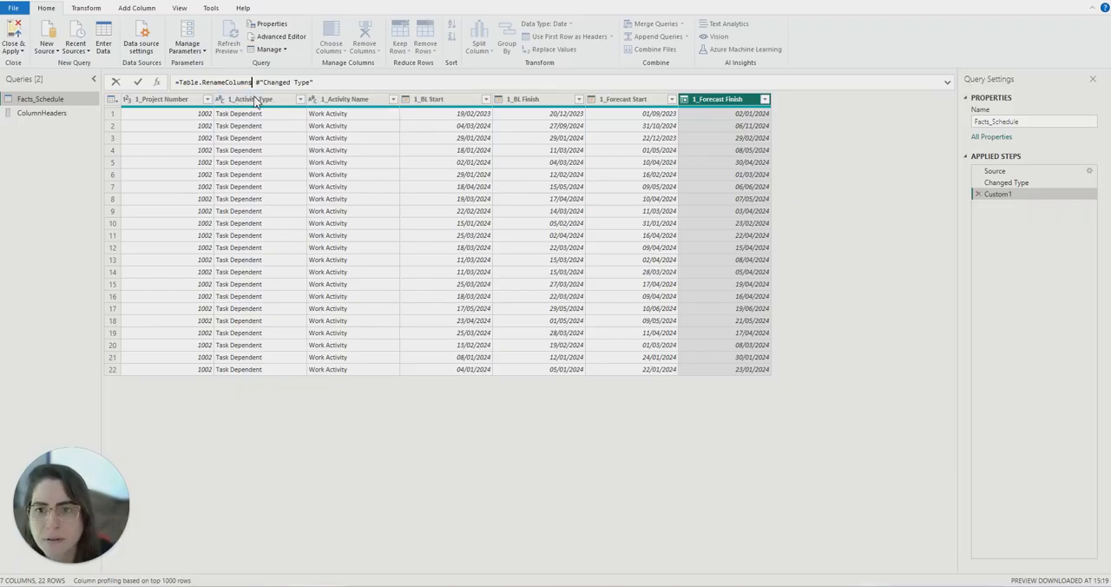
pyautogui.write('(')
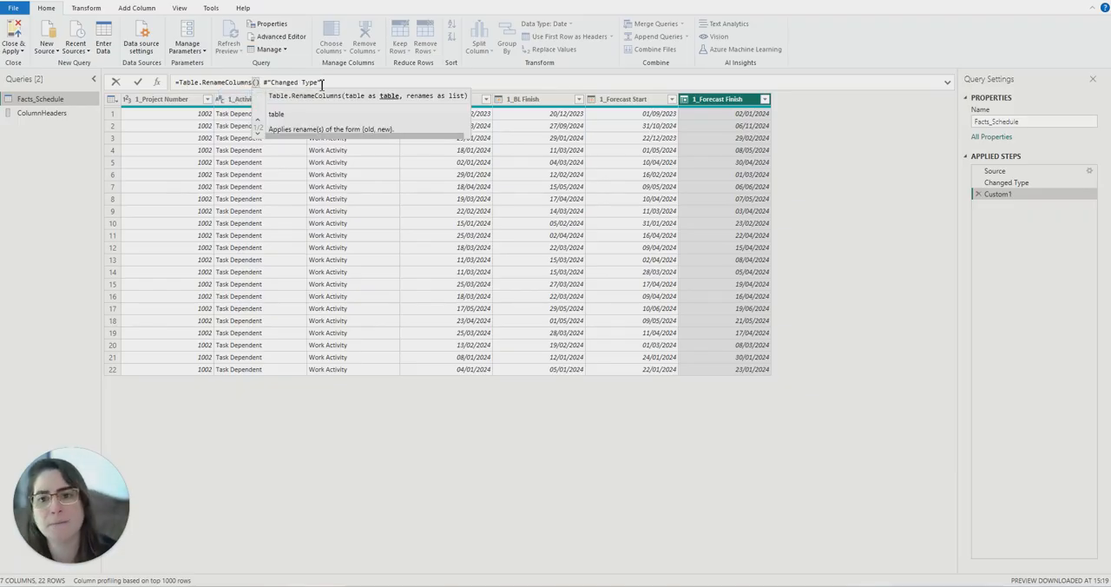
pyautogui.press('Delete')
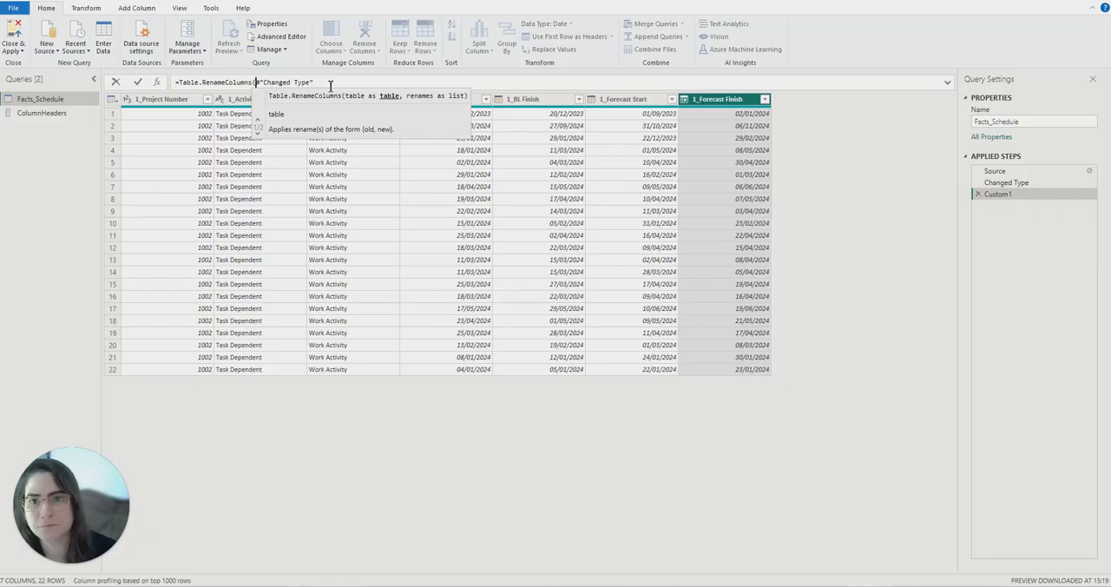
pyautogui.click(330, 86)
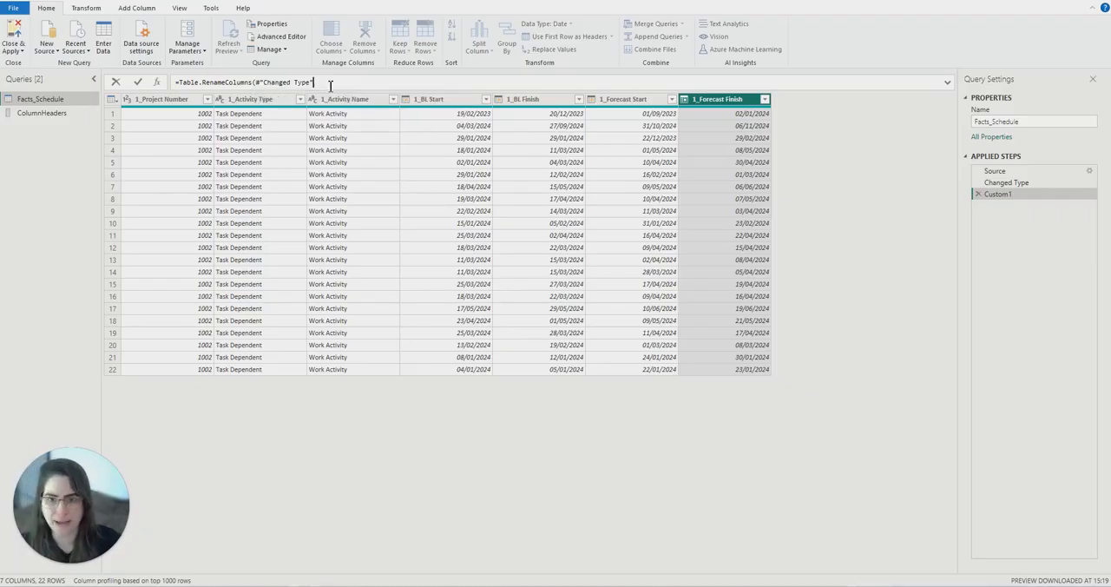
# - Supply ColumnHeaders as the renames list, close the Table.RenameColumns formula and apply it to the table
pyautogui.write(', ')
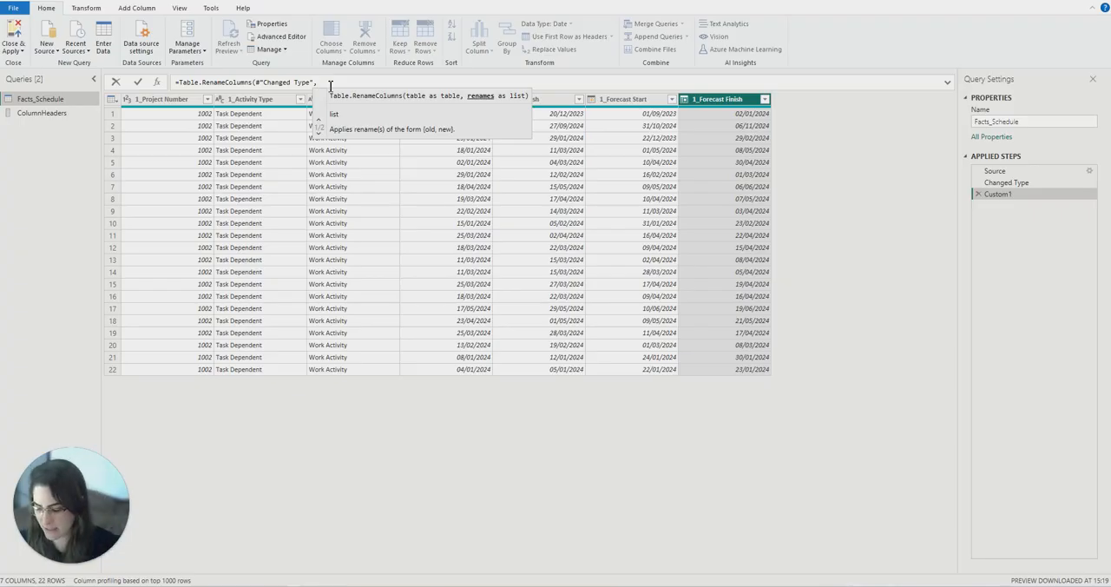
pyautogui.write('Co')
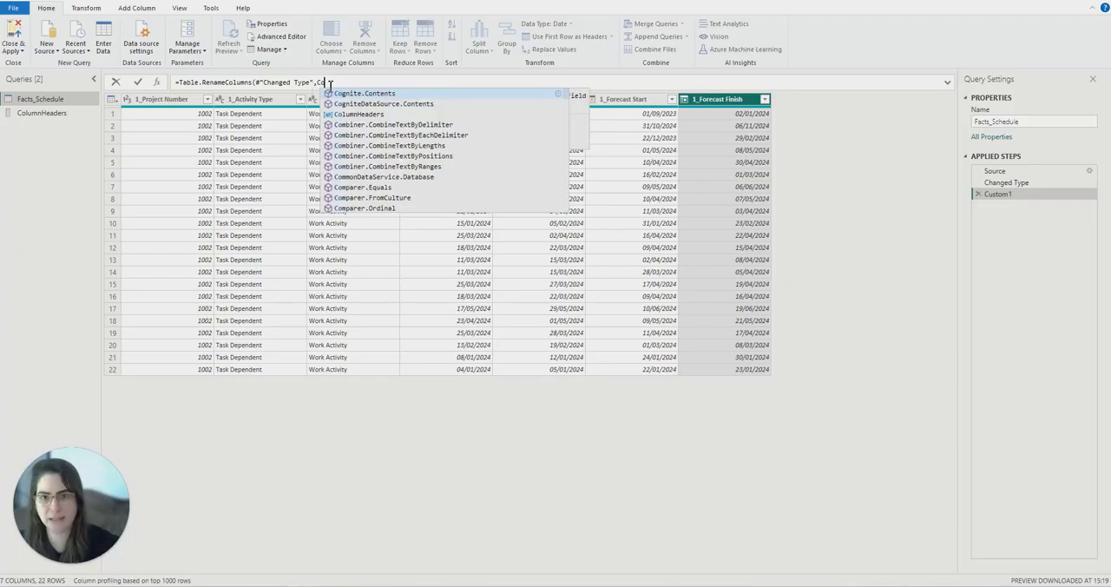
pyautogui.click(376, 114)
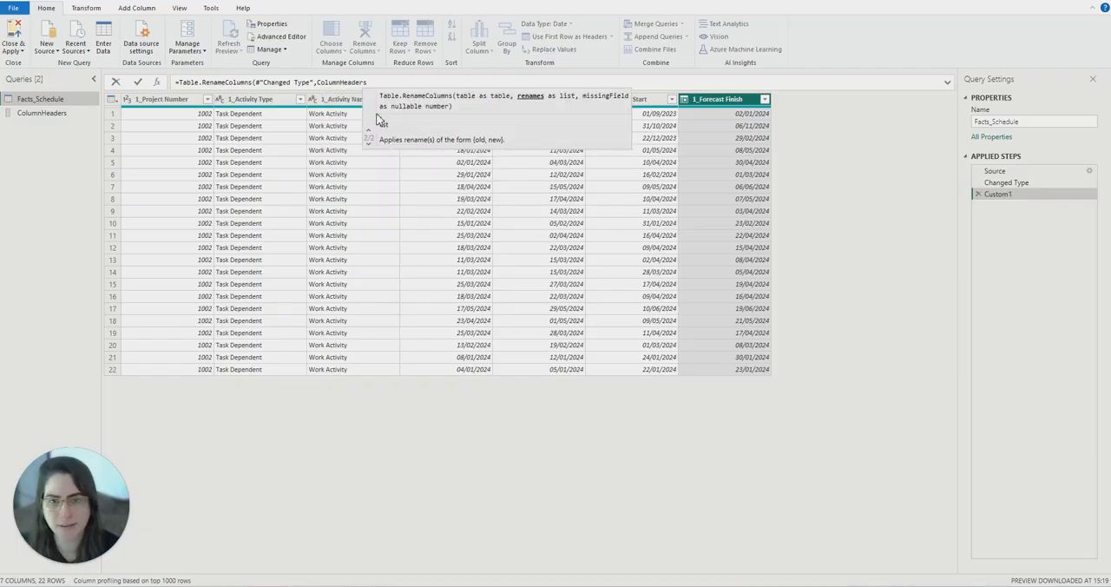
pyautogui.write(')')
pyautogui.press('Return')
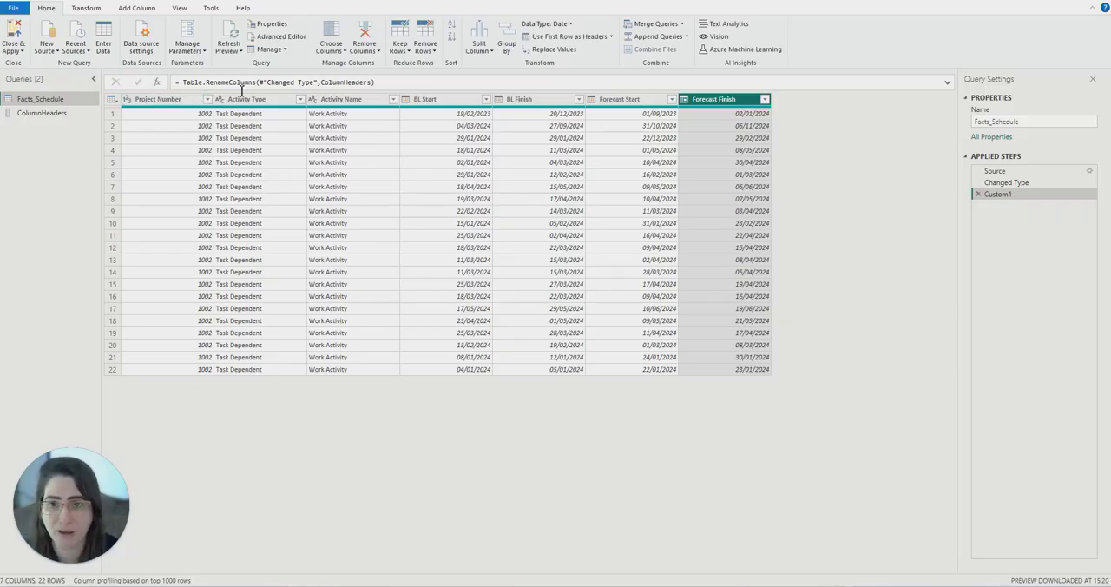
# - Rename the Custom1 applied step as Changed Column Headers
pyautogui.moveTo(246, 111)
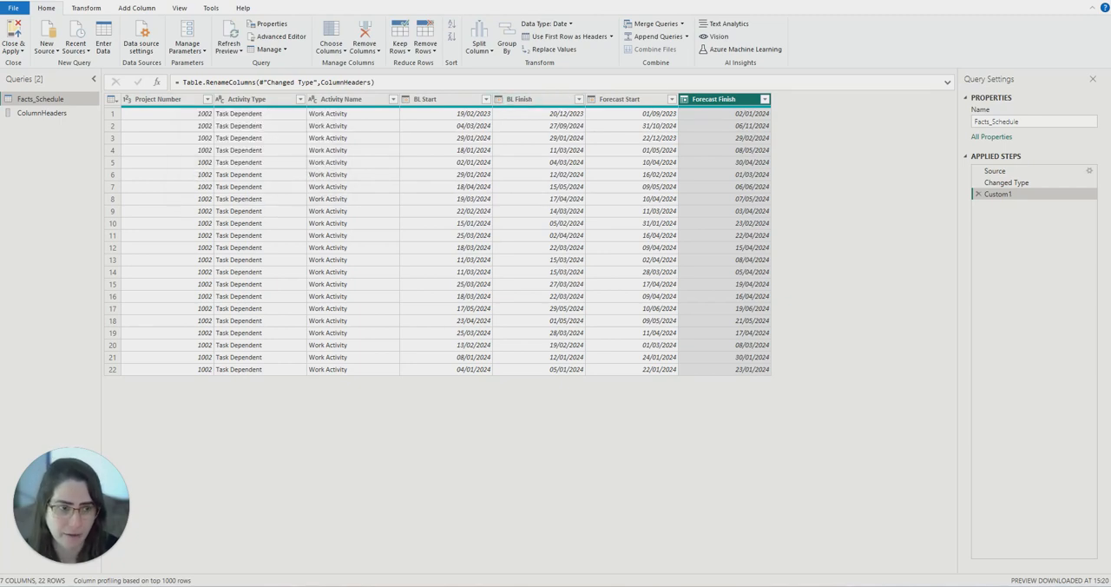
pyautogui.rightClick(1006, 200)
pyautogui.click(1040, 218)
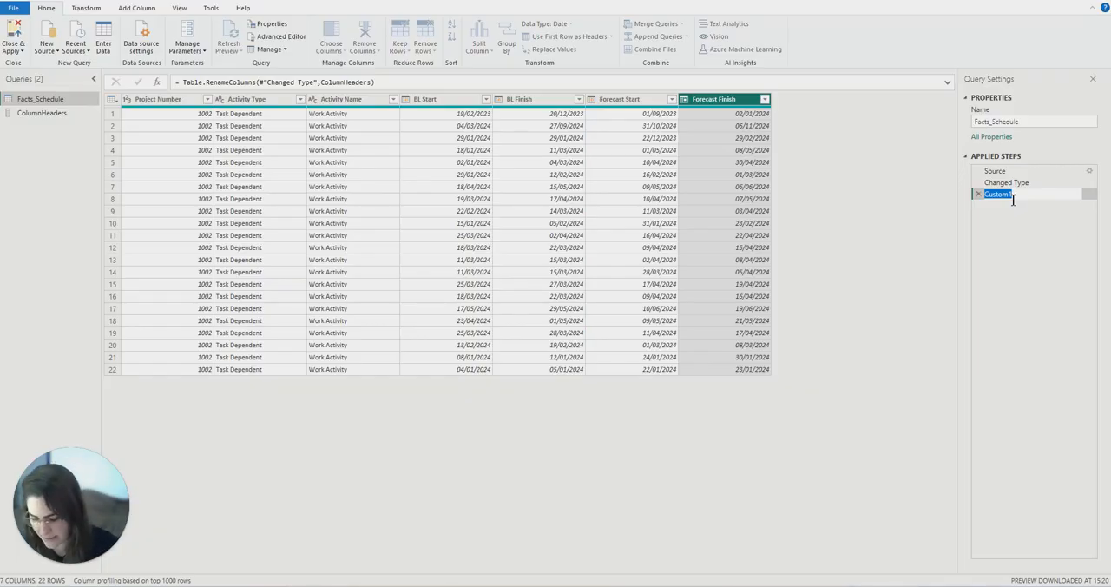
pyautogui.write('Column')
pyautogui.press('BackSpace')
pyautogui.press('BackSpace')
pyautogui.press('BackSpace')
pyautogui.press('BackSpace')
pyautogui.press('BackSpace')
pyautogui.press('BackSpace')
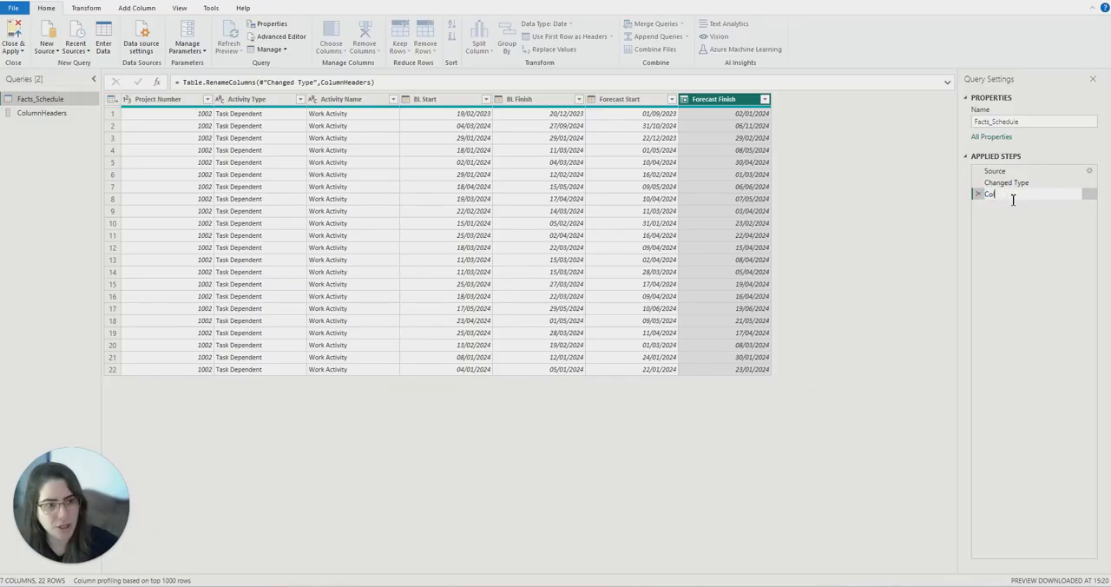
pyautogui.write('Changed')
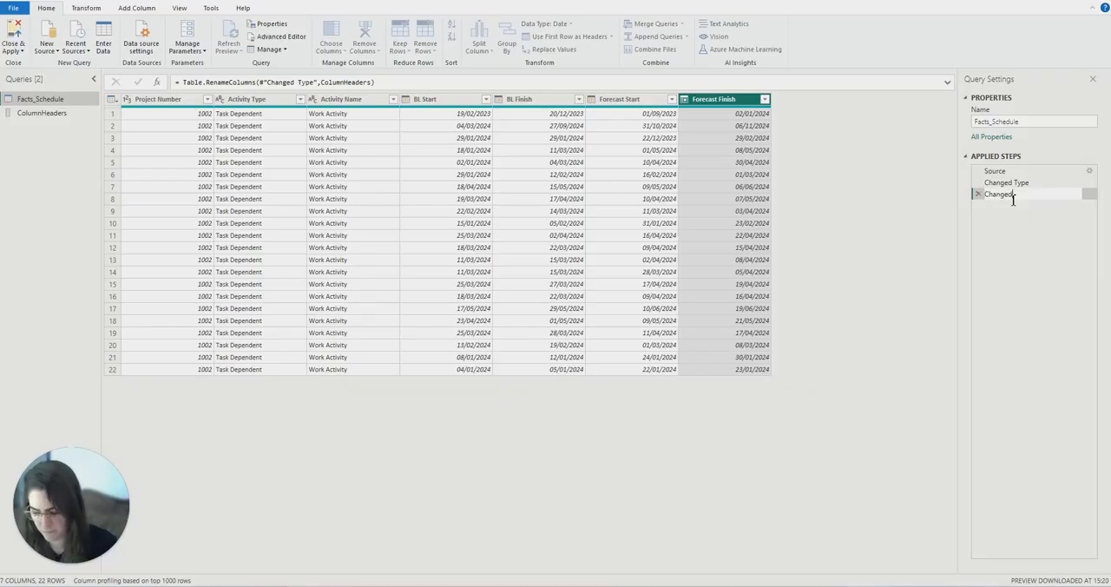
pyautogui.write(' Column HEaders')
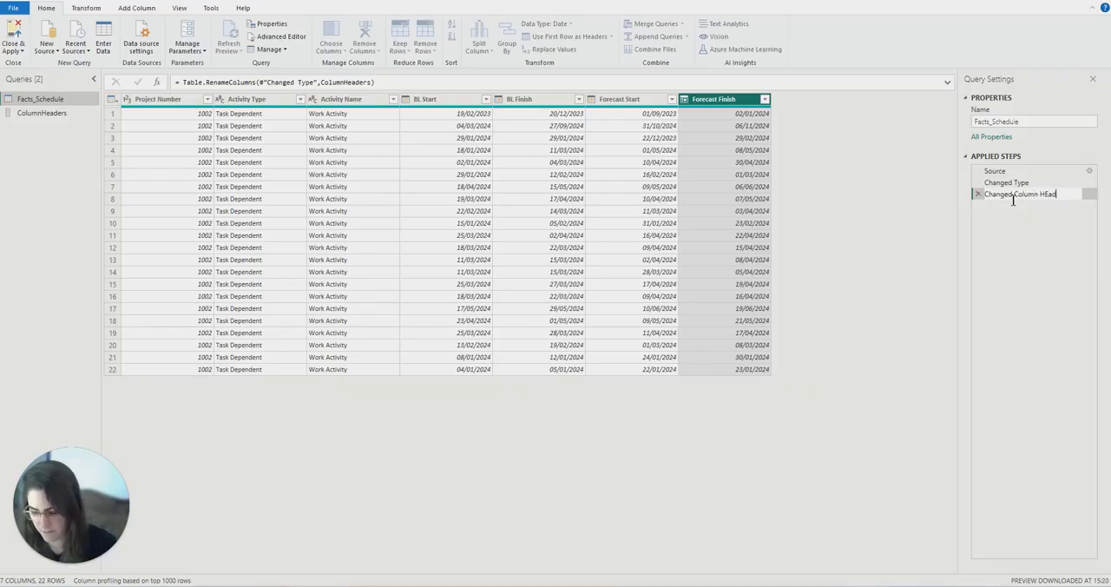
pyautogui.press('BackSpace')
pyautogui.press('BackSpace')
pyautogui.press('BackSpace')
pyautogui.press('BackSpace')
pyautogui.press('BackSpace')
pyautogui.press('BackSpace')
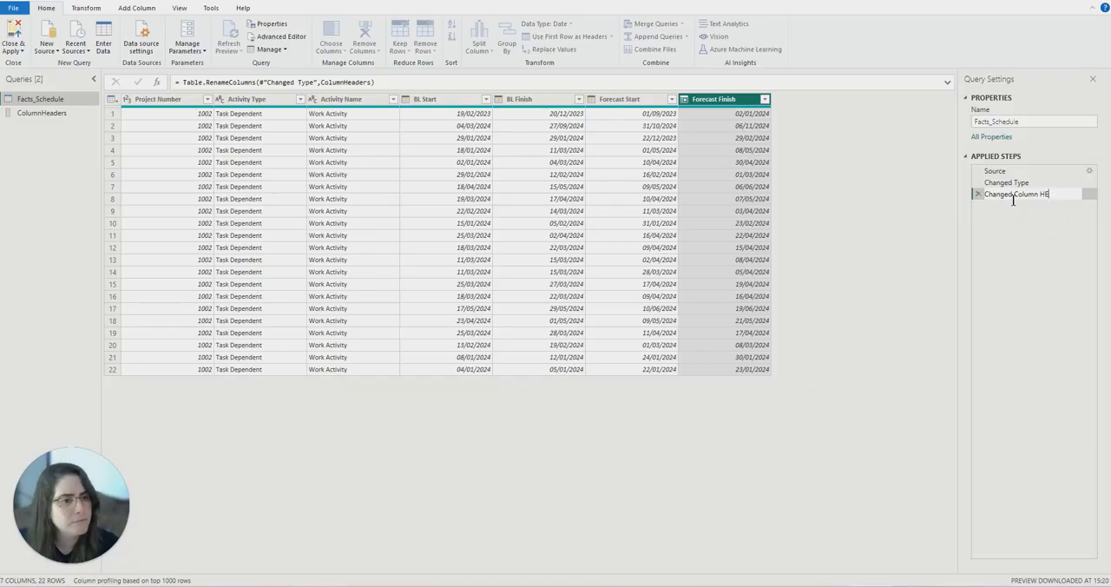
pyautogui.write('eaders')
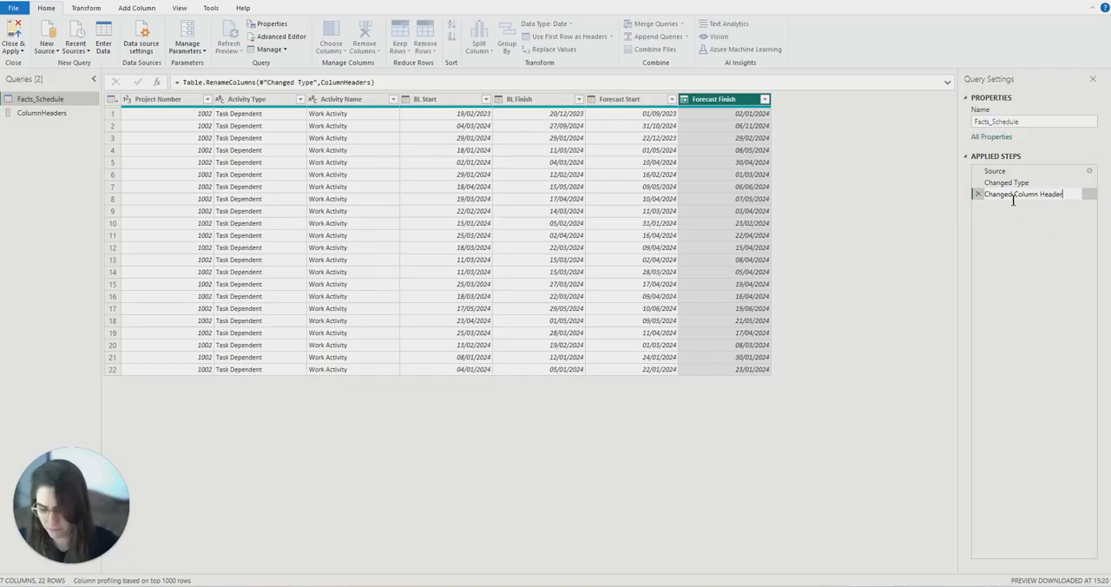
pyautogui.press('Return')
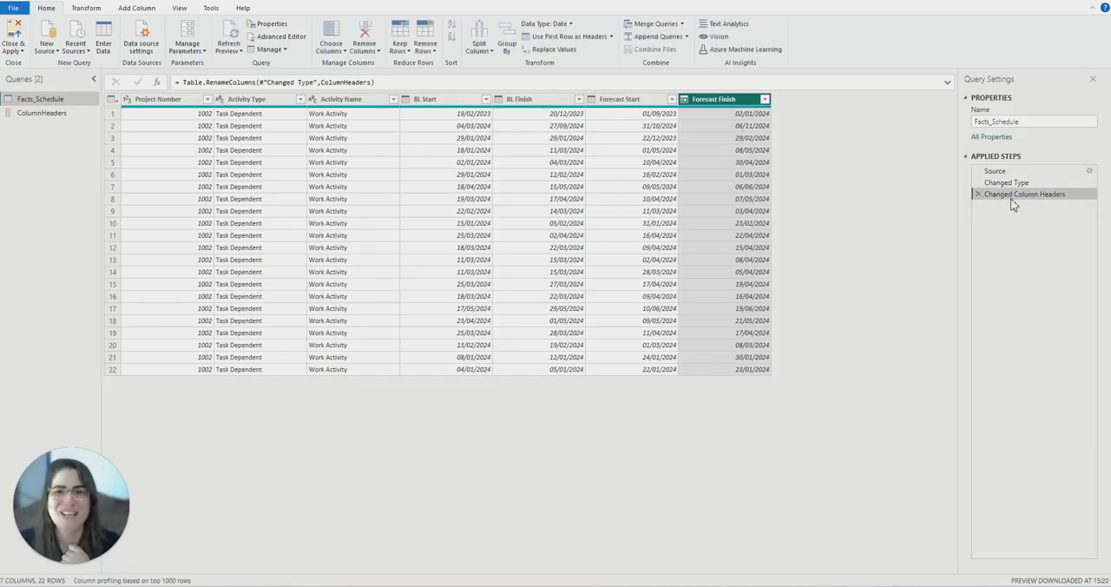